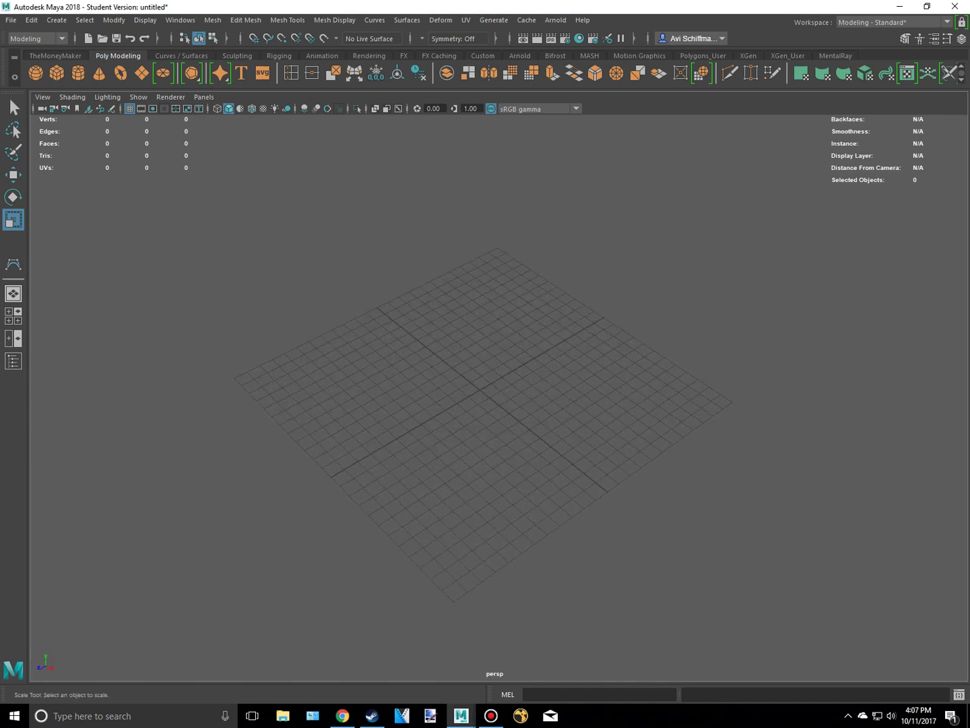
# - Switch to Chrome and search Google Images for "wine glass"
pyautogui.click(342, 715)
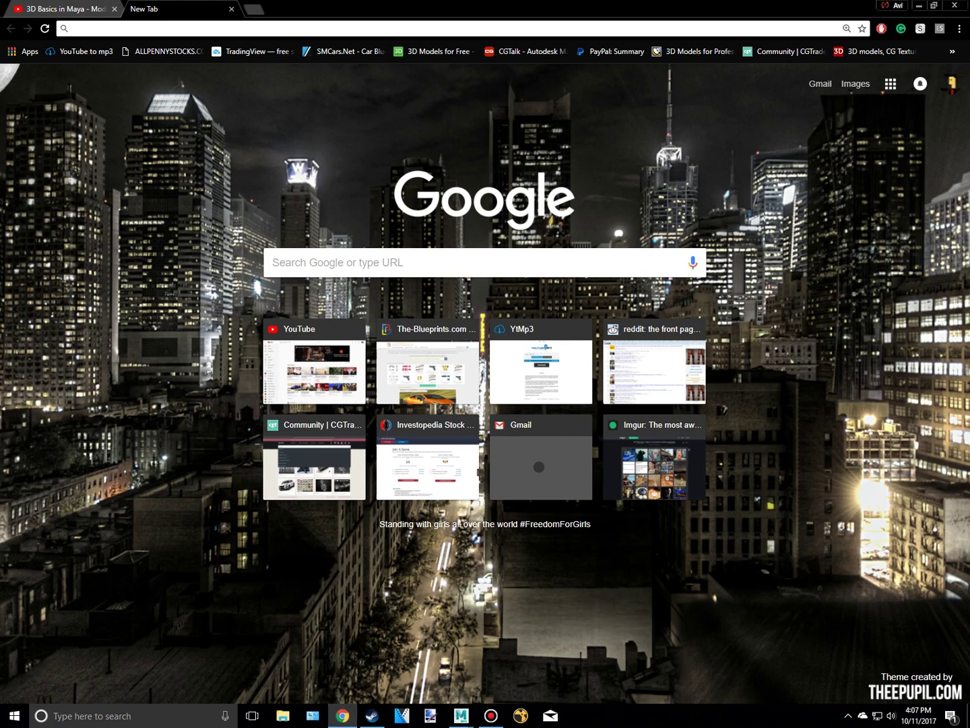
pyautogui.write('wien glas')
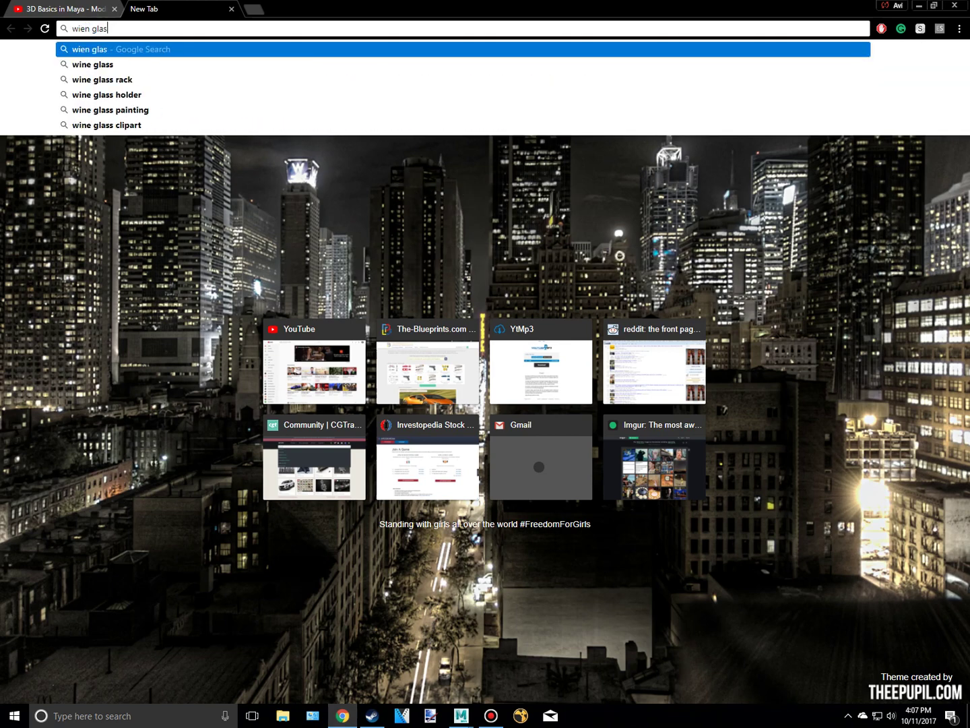
pyautogui.write('s')
pyautogui.press('Return')
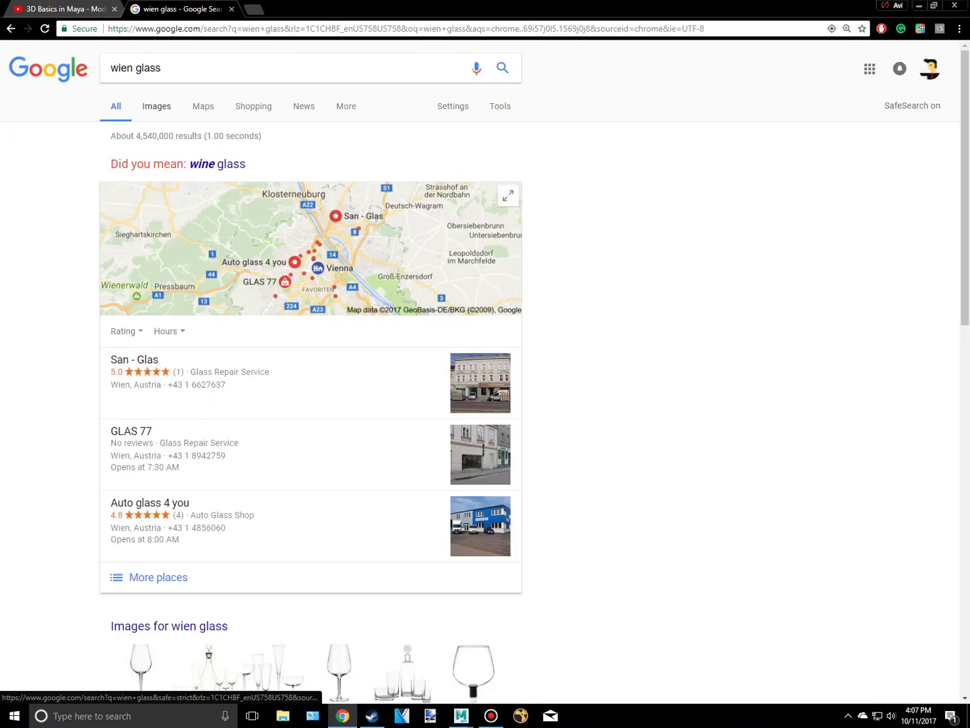
pyautogui.click(156, 107)
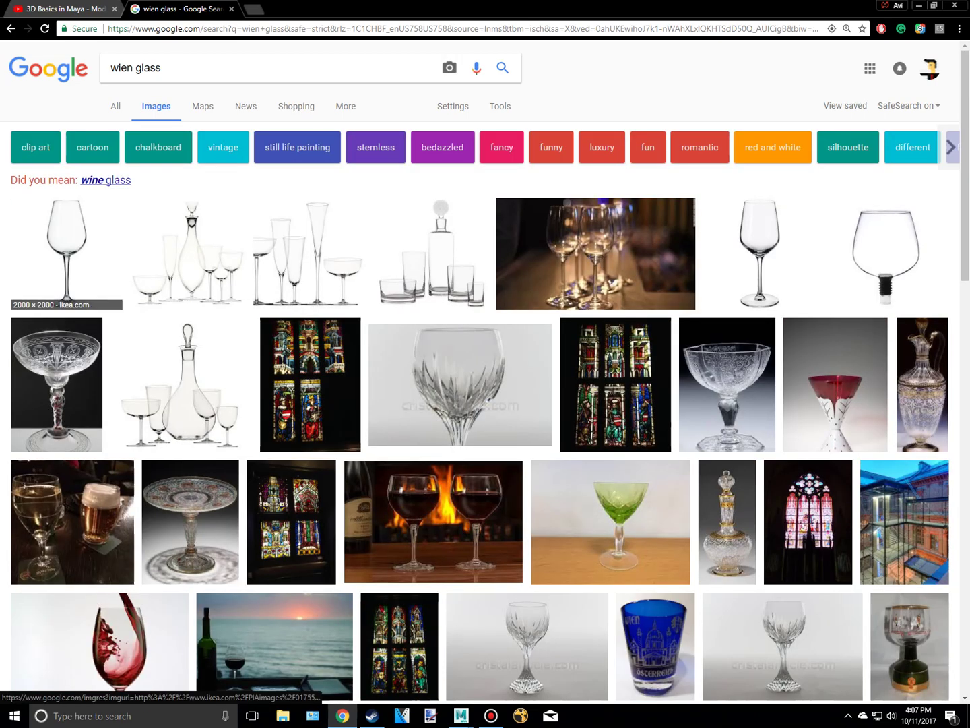
pyautogui.click(106, 179)
# - Open the Family Style red wine glass picture from the image results and save it as tutorial1 in the Blueprints folder
pyautogui.click(65, 411)
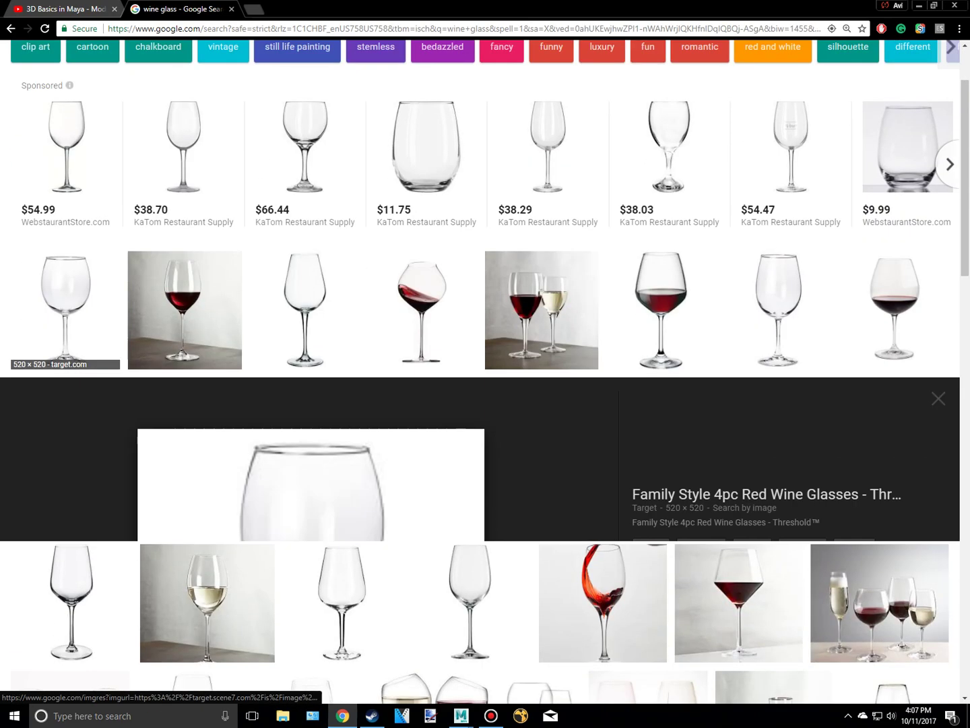
pyautogui.rightClick(368, 339)
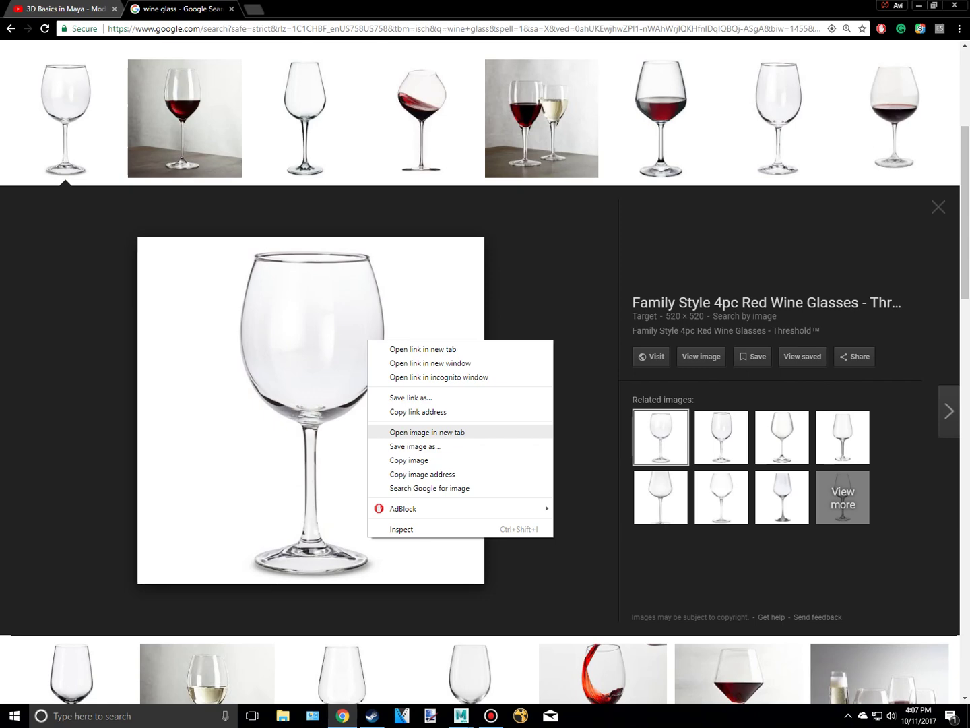
pyautogui.click(404, 445)
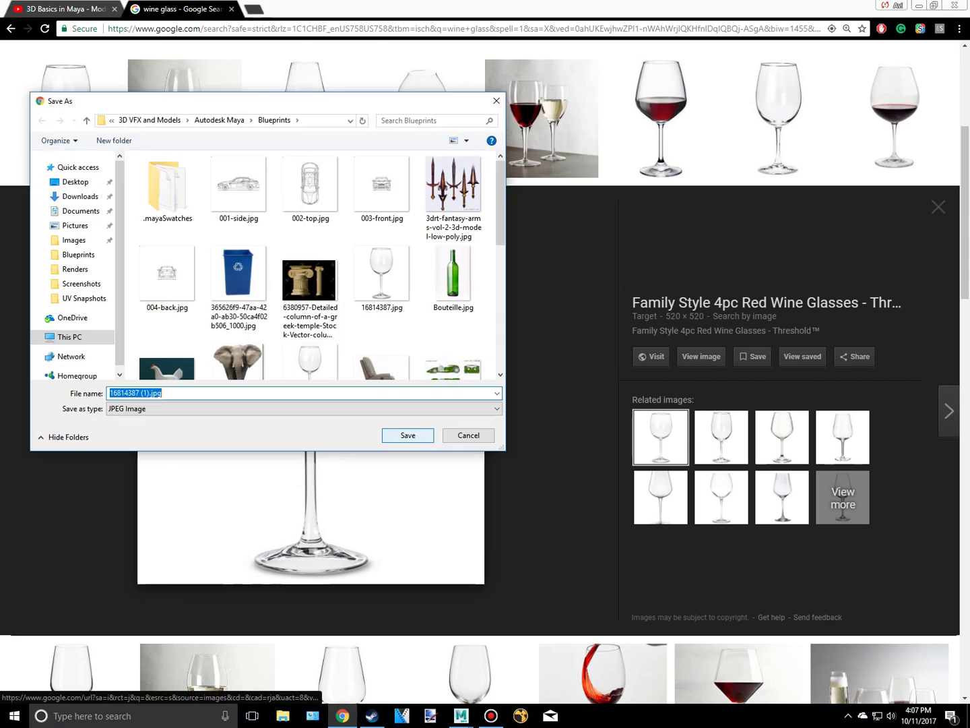
pyautogui.write('tutorial1')
pyautogui.press('Return')
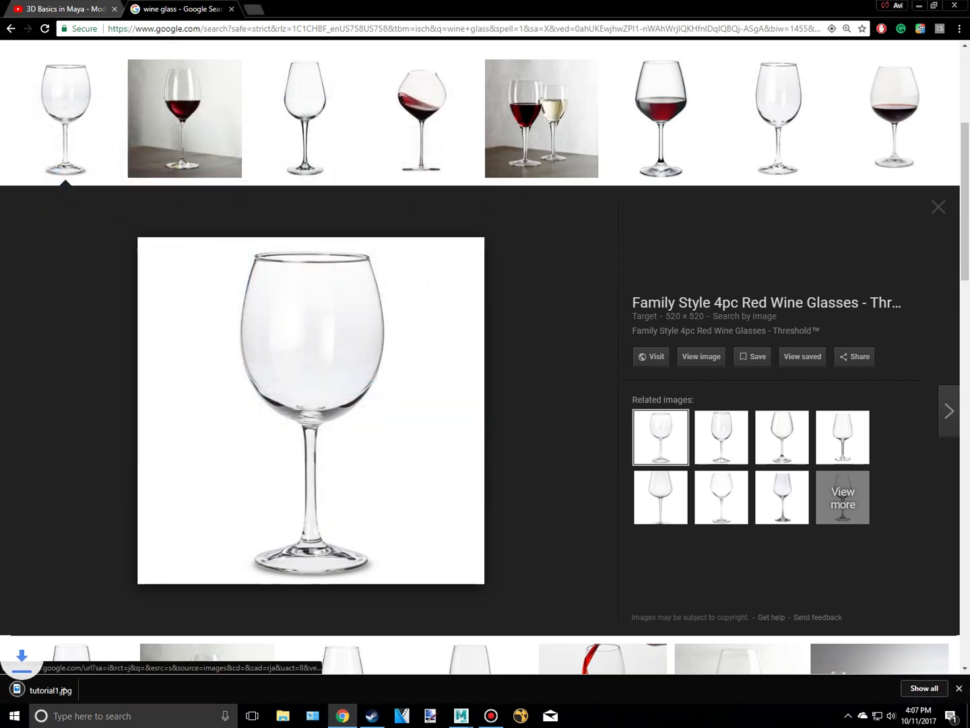
# - Switch back to Maya and show the front view full size
pyautogui.click(461, 717)
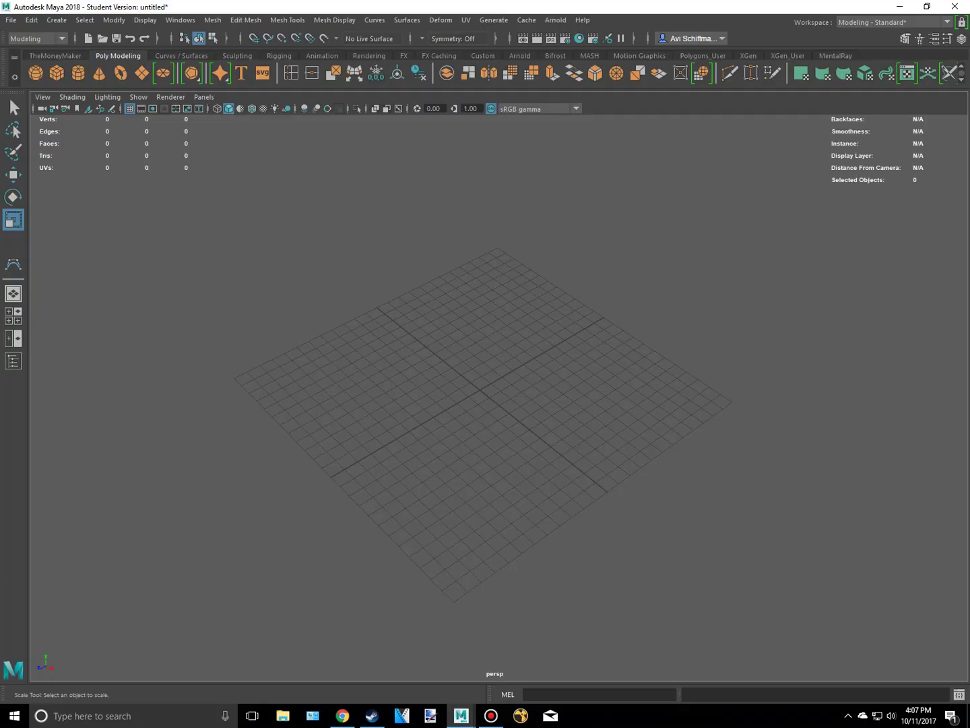
pyautogui.keyDown('alt'); pyautogui.moveTo(432, 432); pyautogui.dragTo(441, 421); pyautogui.keyUp('alt')
pyautogui.press('space')
pyautogui.press('space')
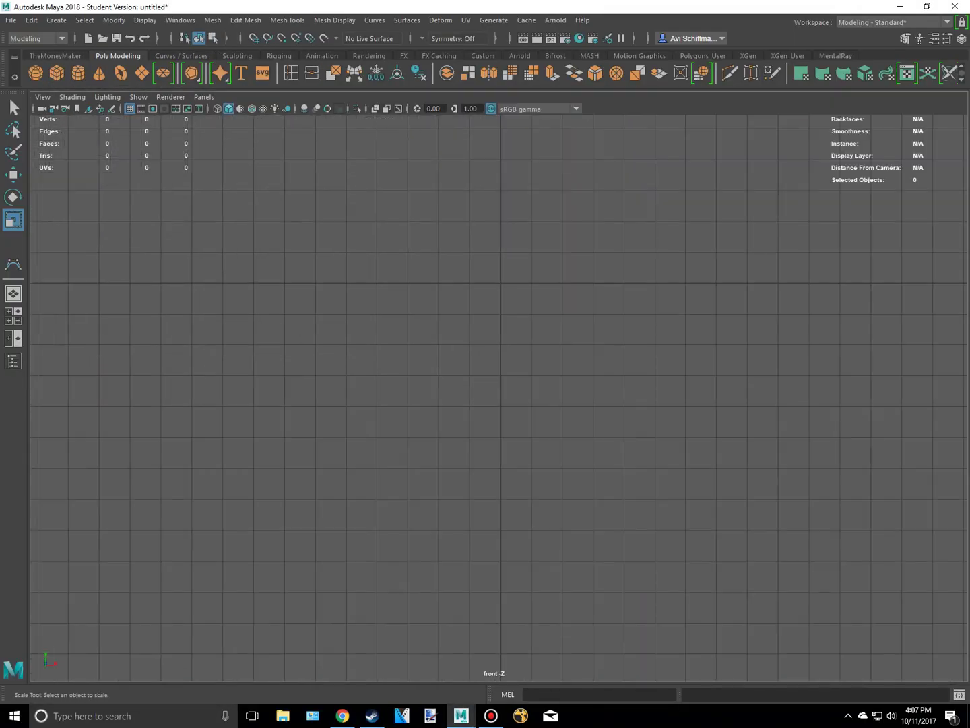
# - Import tutorial1.jpg from Documents\3D VFX and Models\Autodesk Maya\Blueprints as an image plane in the front view
pyautogui.click(42, 97)
pyautogui.moveTo(81, 367)
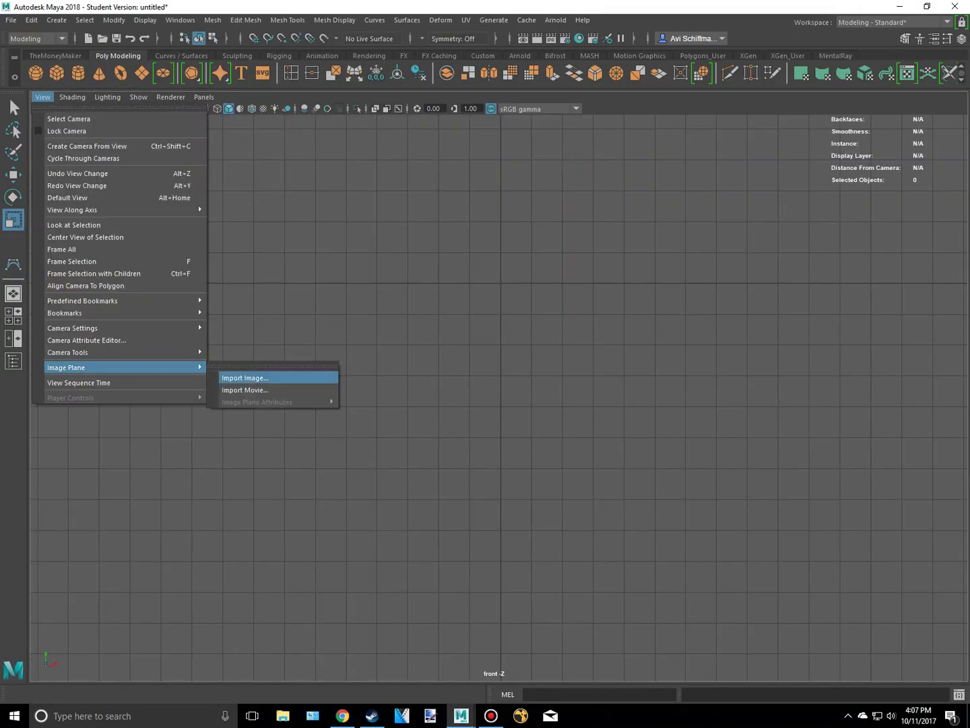
pyautogui.click(283, 378)
pyautogui.click(160, 237)
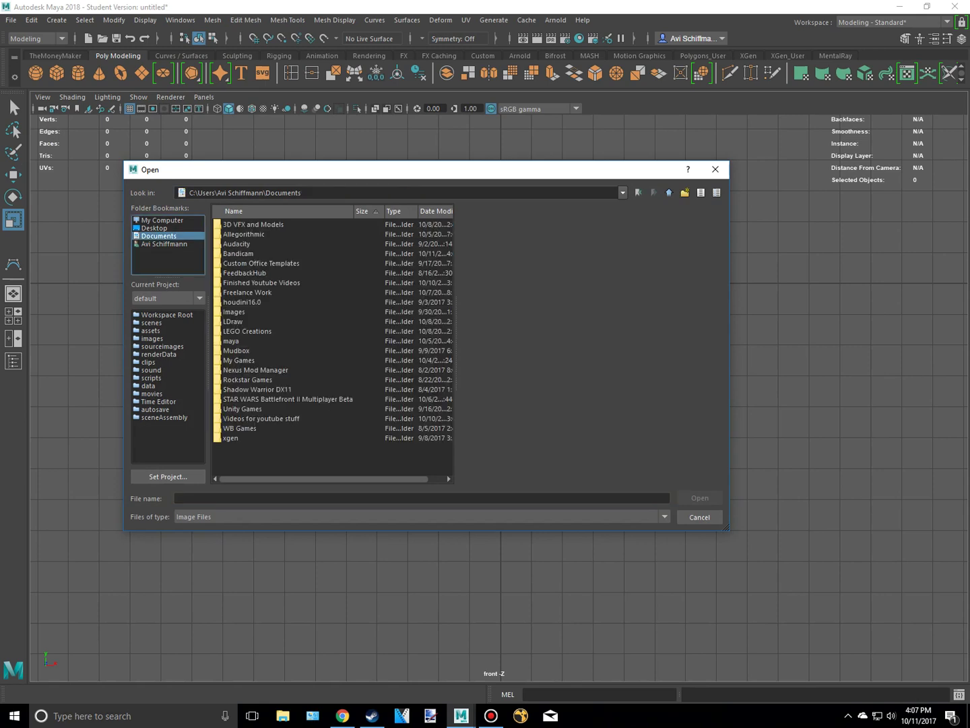
pyautogui.doubleClick(253, 224)
pyautogui.doubleClick(250, 224)
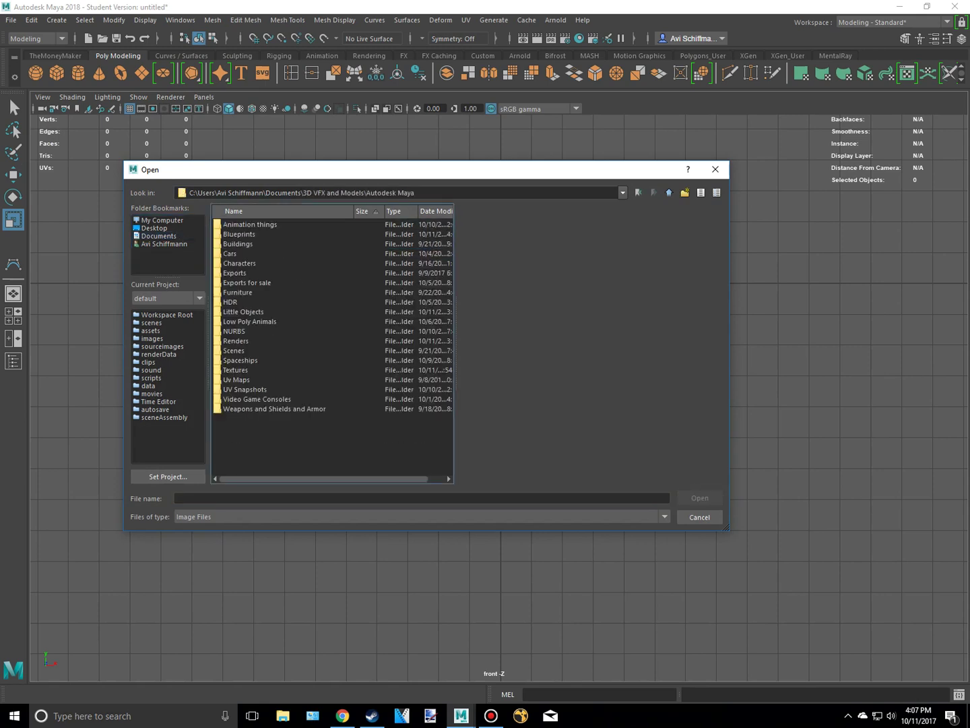
pyautogui.doubleClick(240, 234)
pyautogui.click(283, 499)
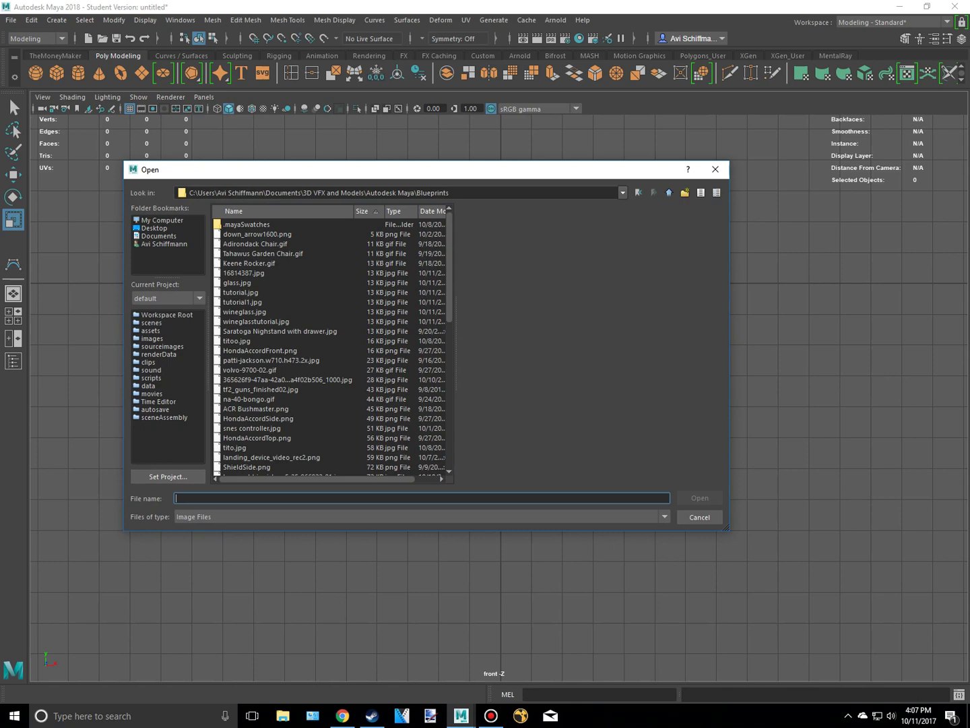
pyautogui.write('tut')
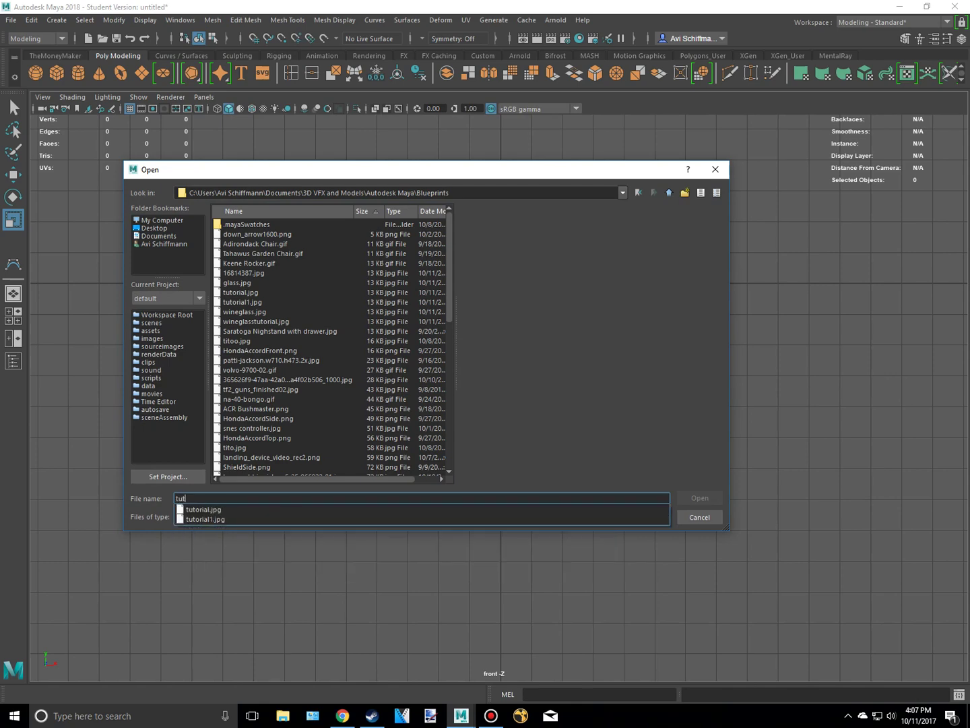
pyautogui.click(205, 519)
pyautogui.press('Return')
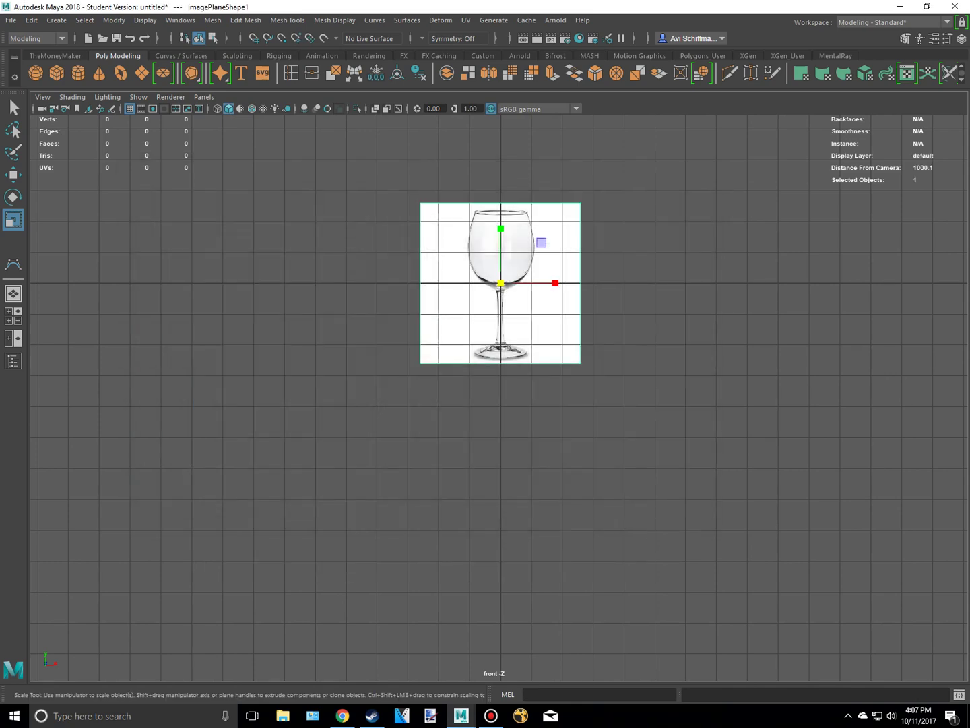
# - Scale the wine glass image plane uniformly by about 2.87 and return to the full-size front view
pyautogui.press('space')
pyautogui.keyDown('alt'); pyautogui.moveTo(701, 275); pyautogui.dragTo(797, 240); pyautogui.keyUp('alt')
pyautogui.scroll(5, 714, 240)
pyautogui.moveTo(310, 563); pyautogui.dragTo(324, 562)
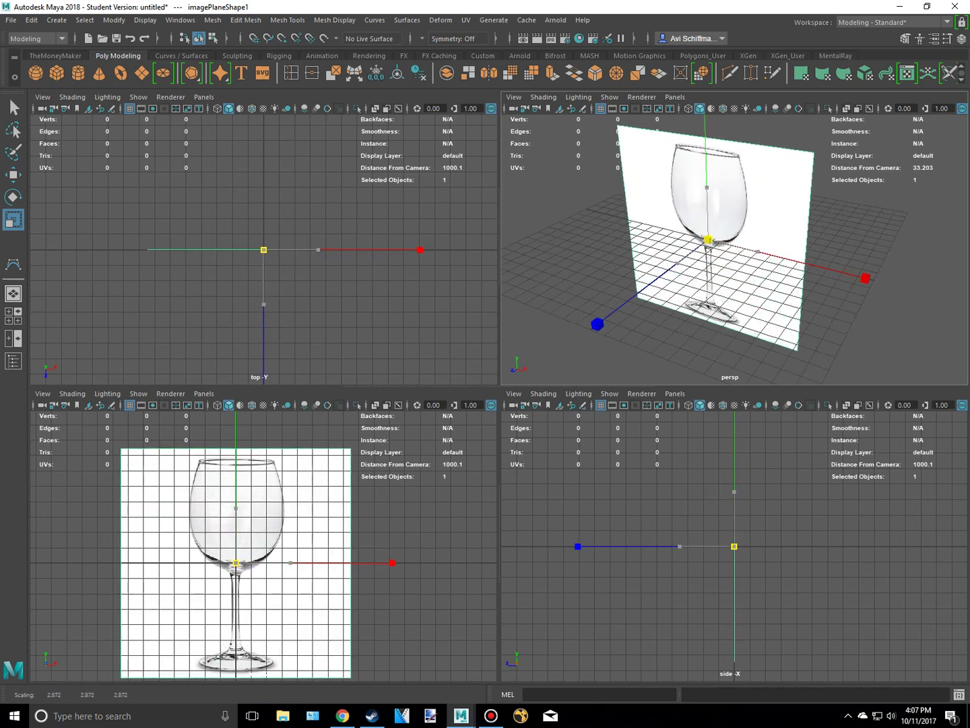
pyautogui.keyDown('alt'); pyautogui.moveTo(269, 560); pyautogui.dragTo(280, 533, button='middle'); pyautogui.keyUp('alt')
pyautogui.press('space')
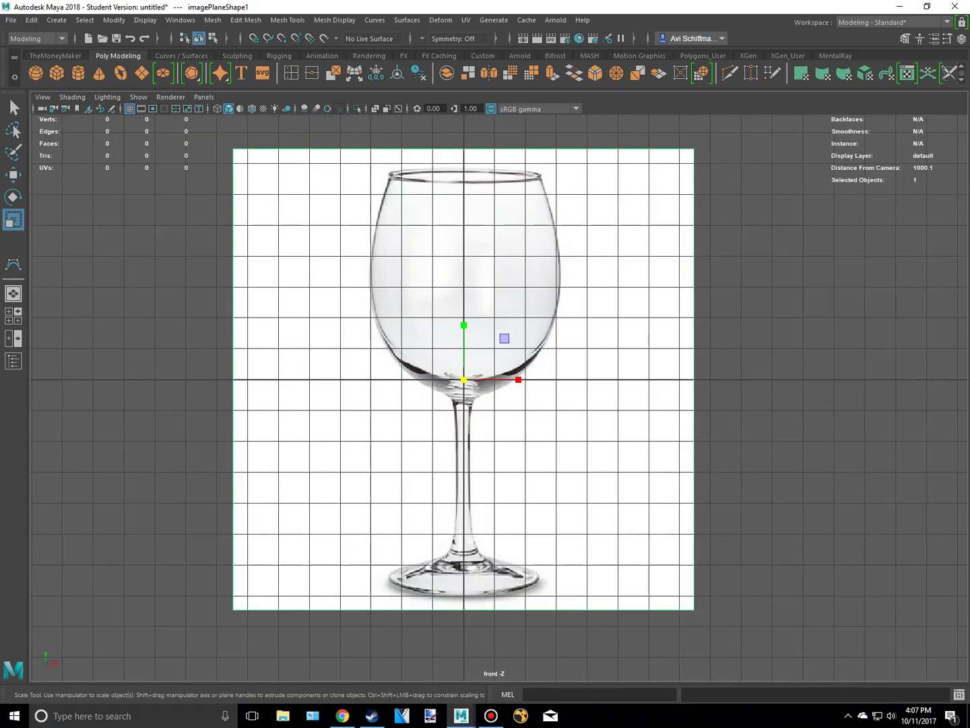
# - Activate the CV Curve Tool and turn on snapping to grids for tracing the glass's foot
pyautogui.scroll(5, 510, 609)
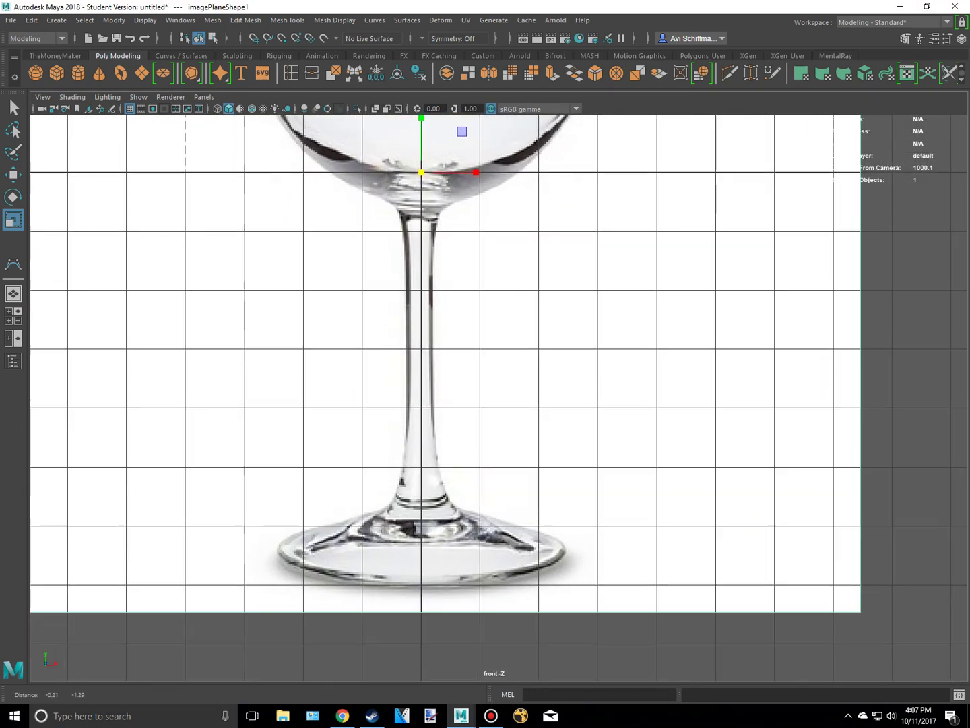
pyautogui.click(57, 20)
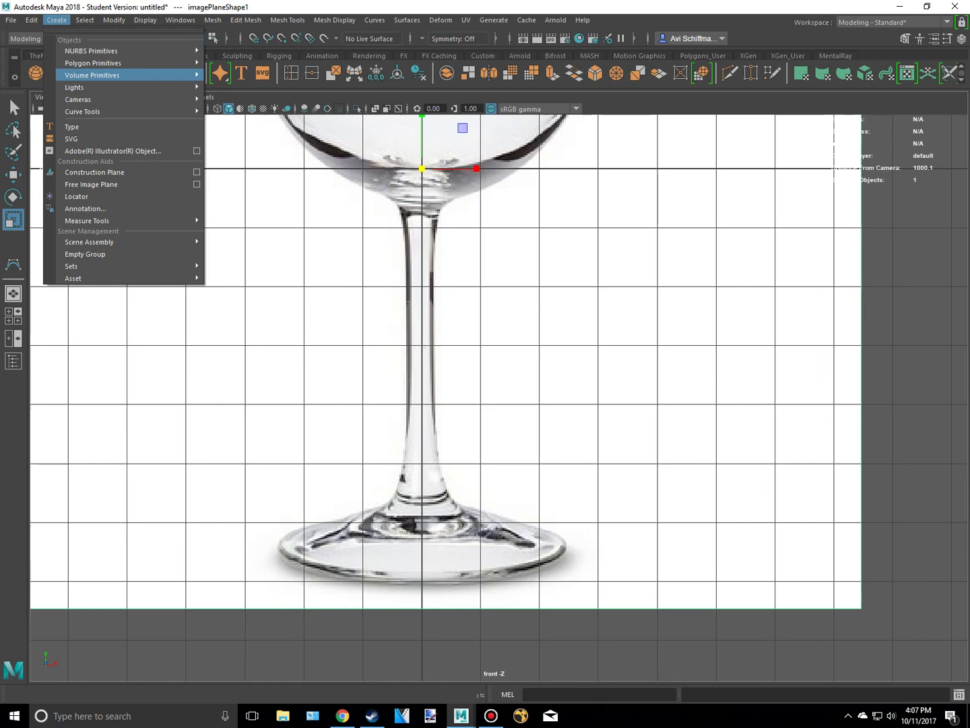
pyautogui.moveTo(128, 111)
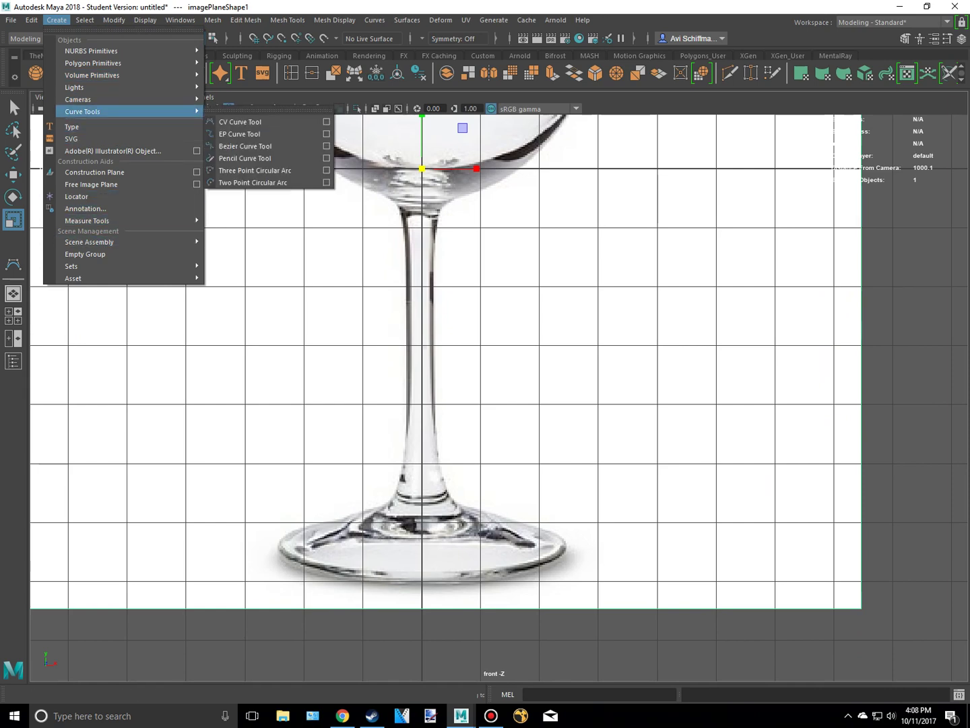
pyautogui.click(240, 121)
pyautogui.scroll(5, 452, 623)
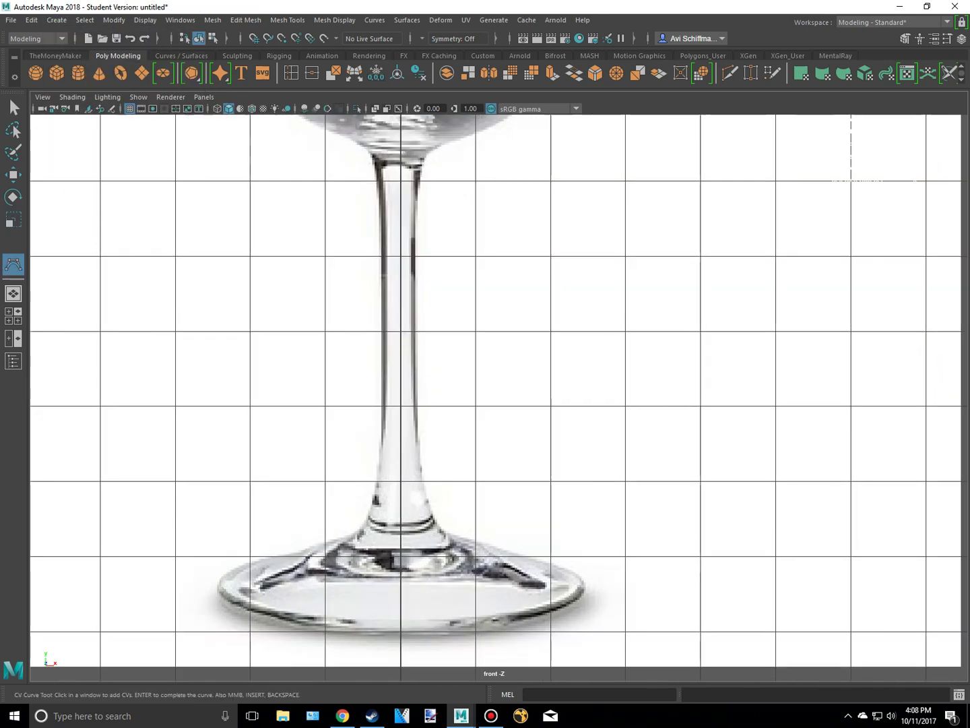
pyautogui.scroll(2, 427, 643)
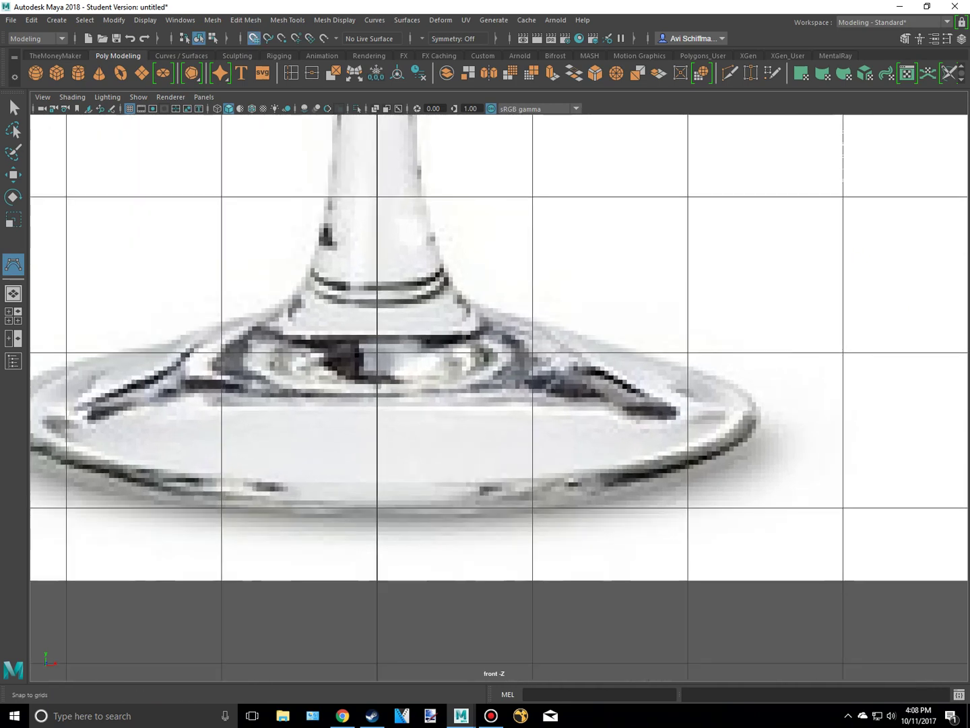
pyautogui.keyDown('alt'); pyautogui.moveTo(445, 539); pyautogui.dragTo(423, 255, button='middle'); pyautogui.keyUp('alt')
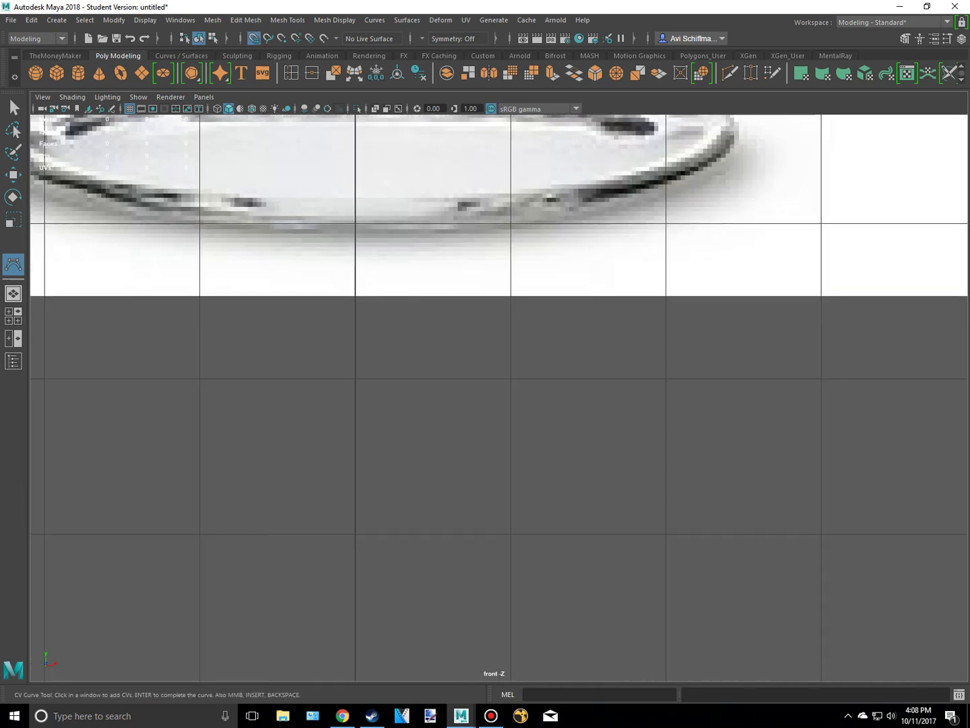
pyautogui.click(354, 379)
pyautogui.moveTo(511, 533); pyautogui.dragTo(354, 533)
pyautogui.keyDown('alt'); pyautogui.moveTo(364, 525); pyautogui.dragTo(354, 553, button='middle'); pyautogui.keyUp('alt')
pyautogui.hotkey('ctrl', 'z')
# - Start the profile curve with a grid-snapped CV at the foot's bottom centre and a second one two grid units outward
pyautogui.scroll(5, 498, 397)
pyautogui.keyDown('alt'); pyautogui.moveTo(458, 337); pyautogui.dragTo(518, 559, button='middle'); pyautogui.keyUp('alt')
pyautogui.scroll(-11, 499, 397)
pyautogui.scroll(10, 498, 398)
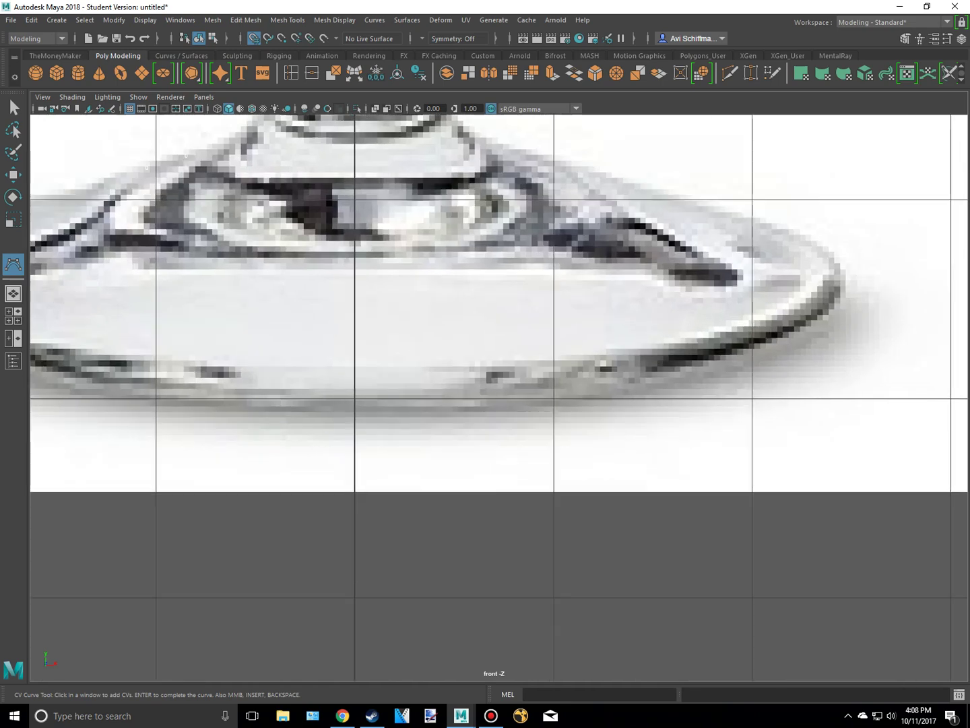
pyautogui.click(355, 399)
pyautogui.keyDown('alt'); pyautogui.moveTo(354, 399); pyautogui.dragTo(212, 446, button='middle'); pyautogui.keyUp('alt')
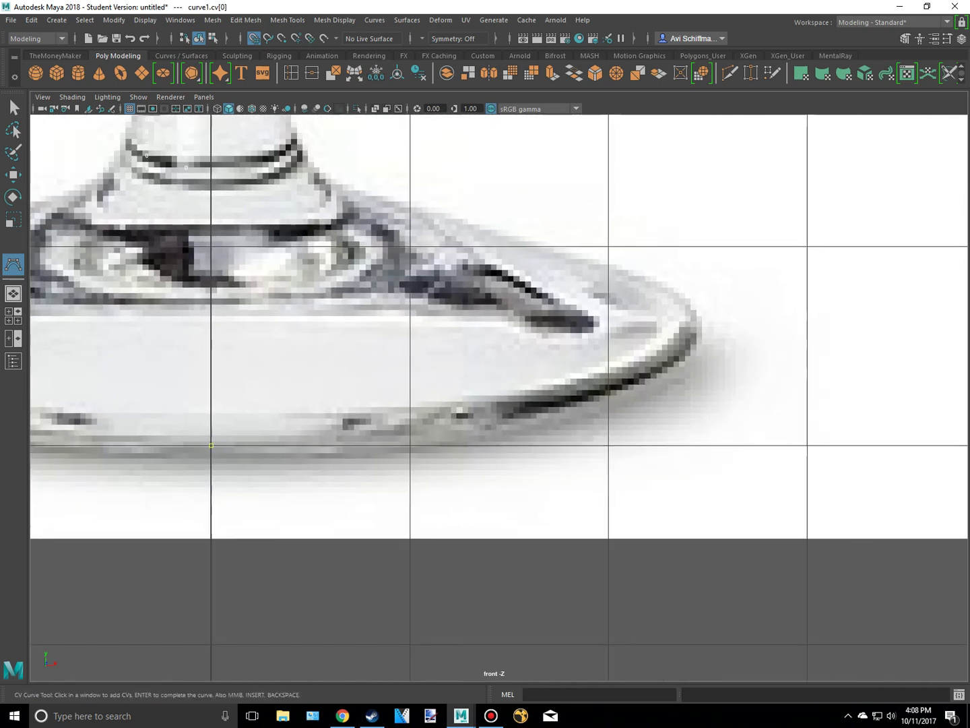
pyautogui.click(609, 446)
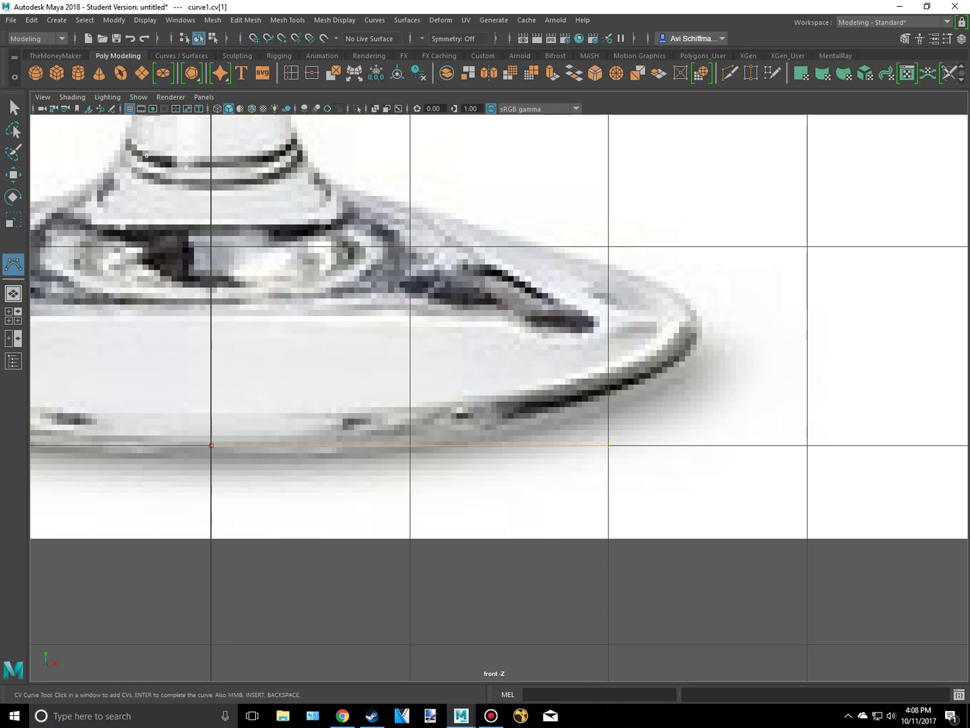
# - With grid snapping off, add three CVs around the outer rim of the glass's foot
pyautogui.click(696, 349)
pyautogui.keyDown('alt'); pyautogui.moveTo(696, 349); pyautogui.dragTo(659, 455, button='middle'); pyautogui.keyUp('alt')
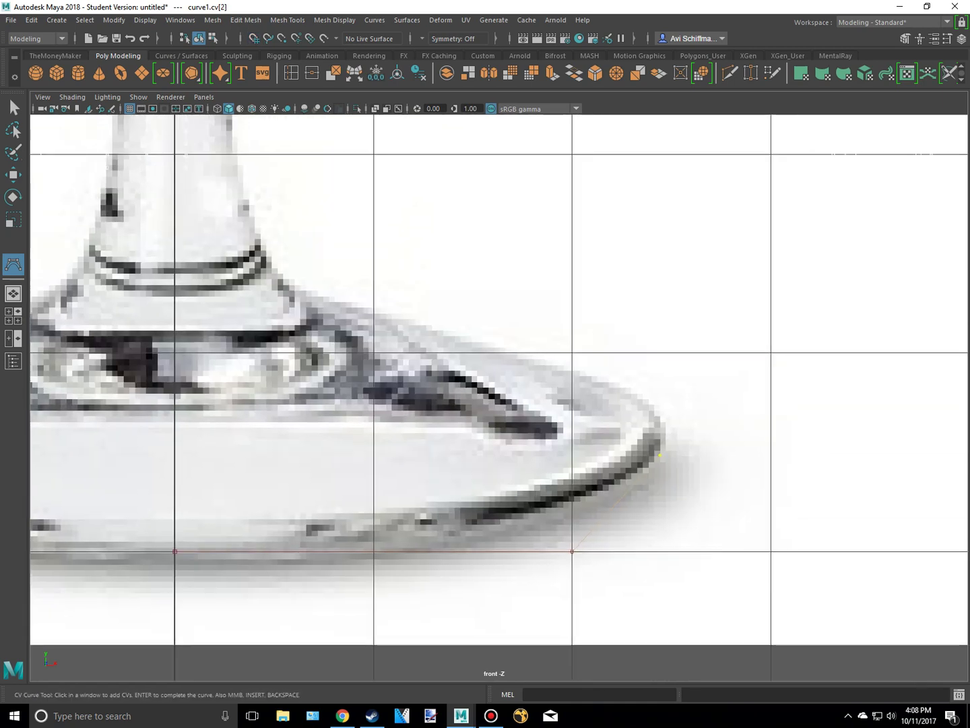
pyautogui.click(665, 425)
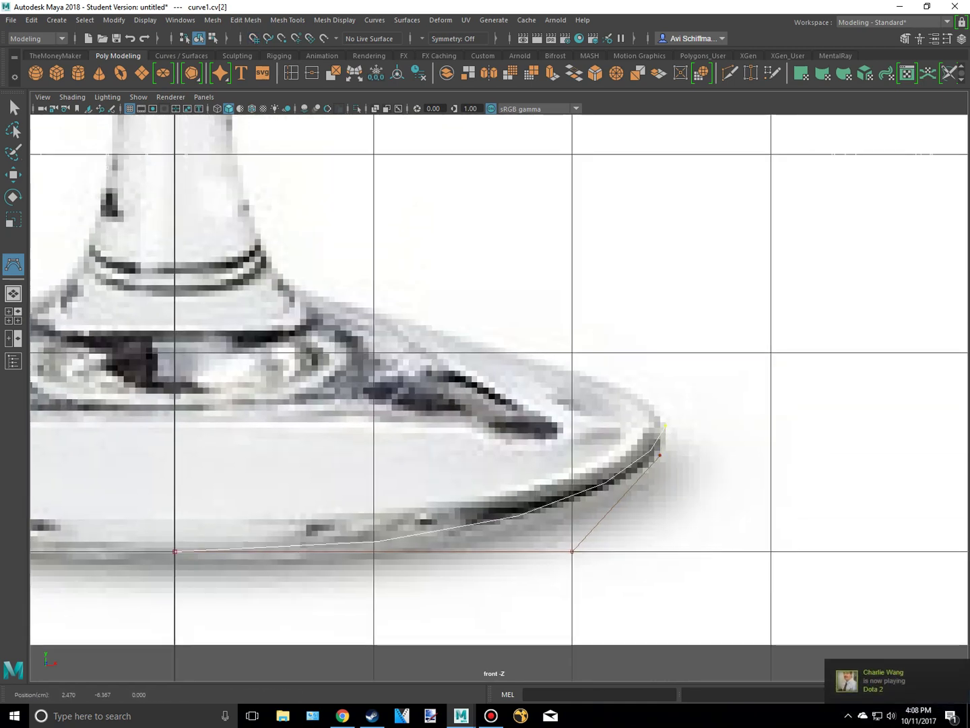
pyautogui.click(648, 403)
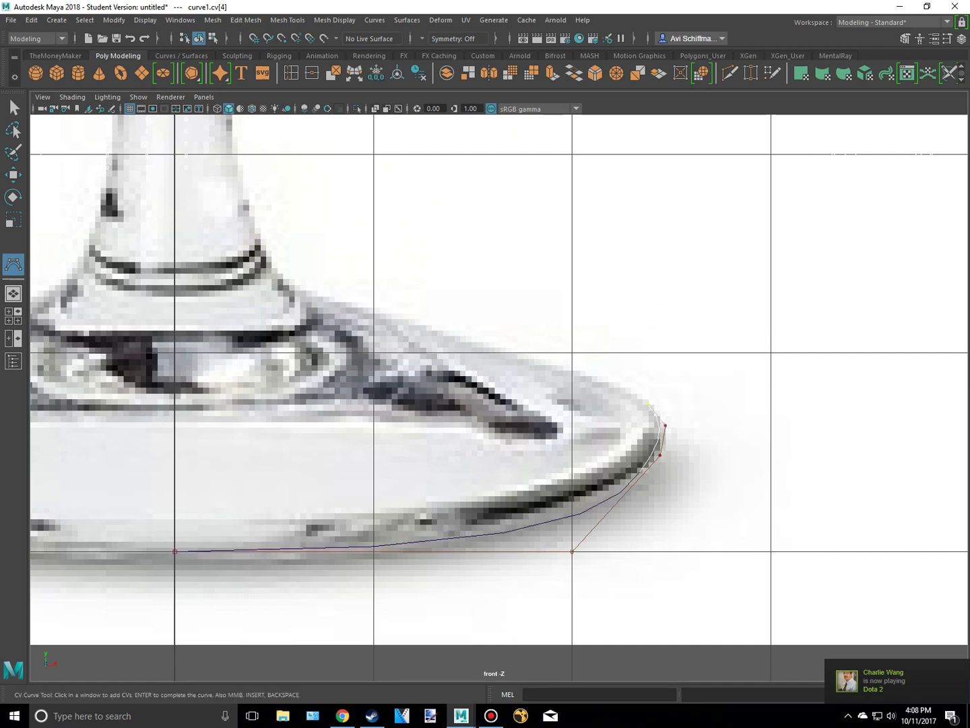
pyautogui.keyDown('alt'); pyautogui.moveTo(648, 403); pyautogui.dragTo(646, 509, button='middle'); pyautogui.keyUp('alt')
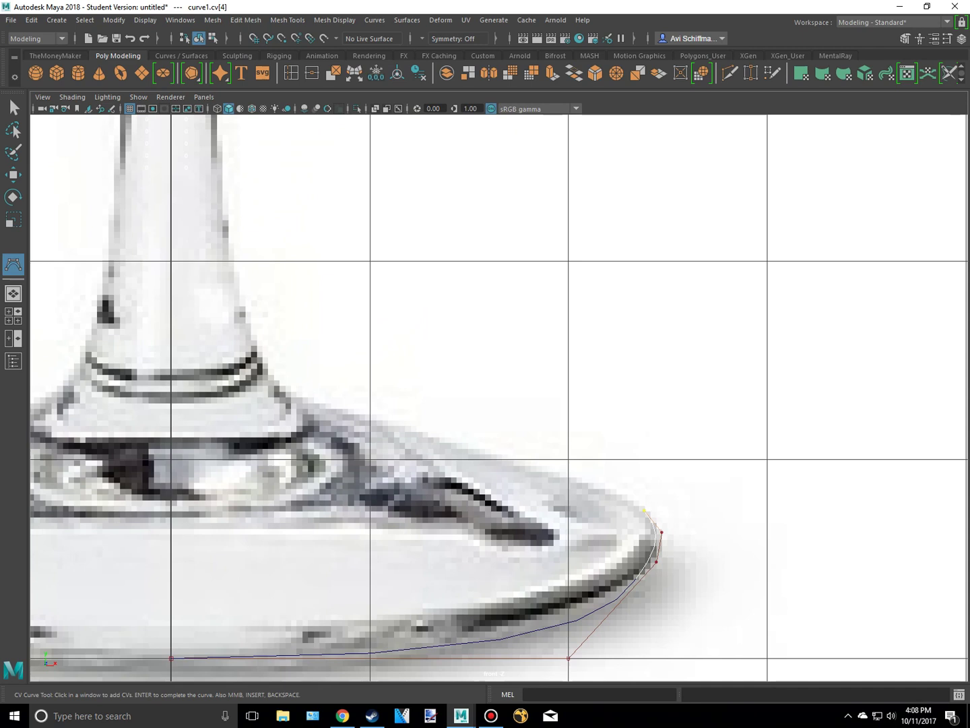
pyautogui.click(618, 496)
pyautogui.click(591, 490)
pyautogui.click(570, 486)
pyautogui.click(534, 478)
pyautogui.click(499, 463)
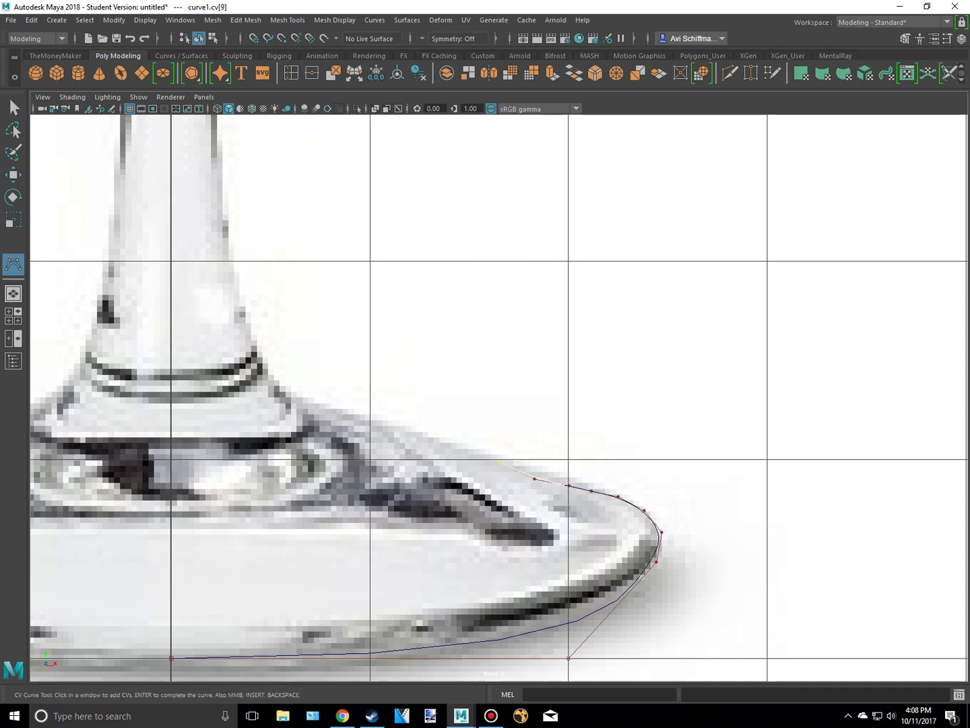
pyautogui.hotkey('ctrl', 'z')
pyautogui.hotkey('ctrl', 'z')
pyautogui.hotkey('ctrl', 'z')
pyautogui.hotkey('ctrl', 'z')
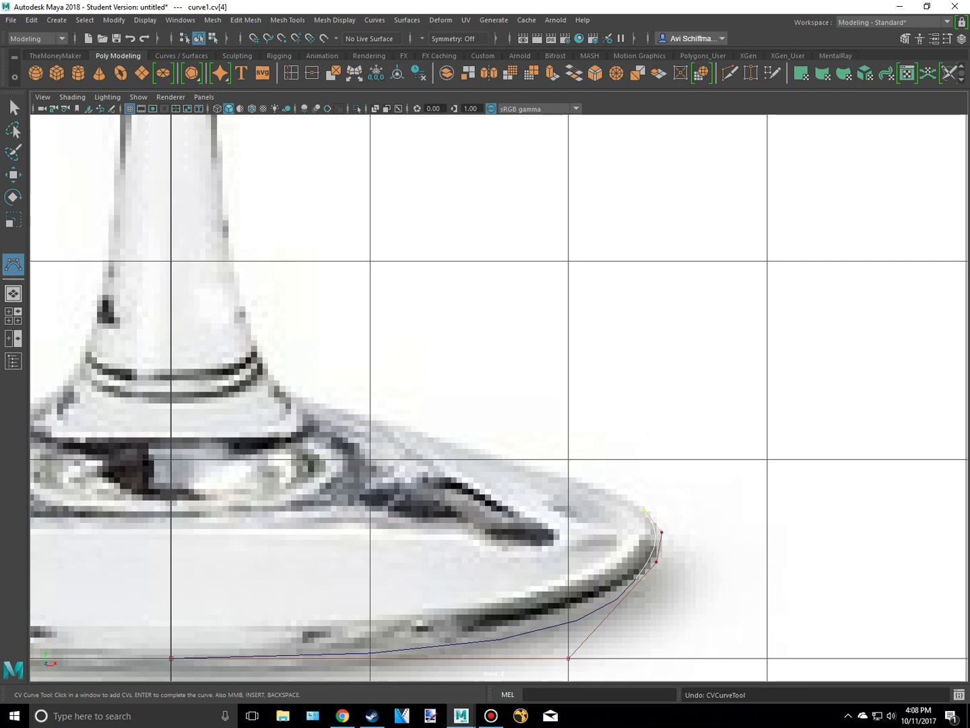
# - Continue the profile curve with two widely spaced CVs along the foot's upper slope to where the stem begins
pyautogui.click(467, 445)
pyautogui.keyDown('alt'); pyautogui.moveTo(466, 445); pyautogui.dragTo(637, 565, button='middle'); pyautogui.keyUp('alt')
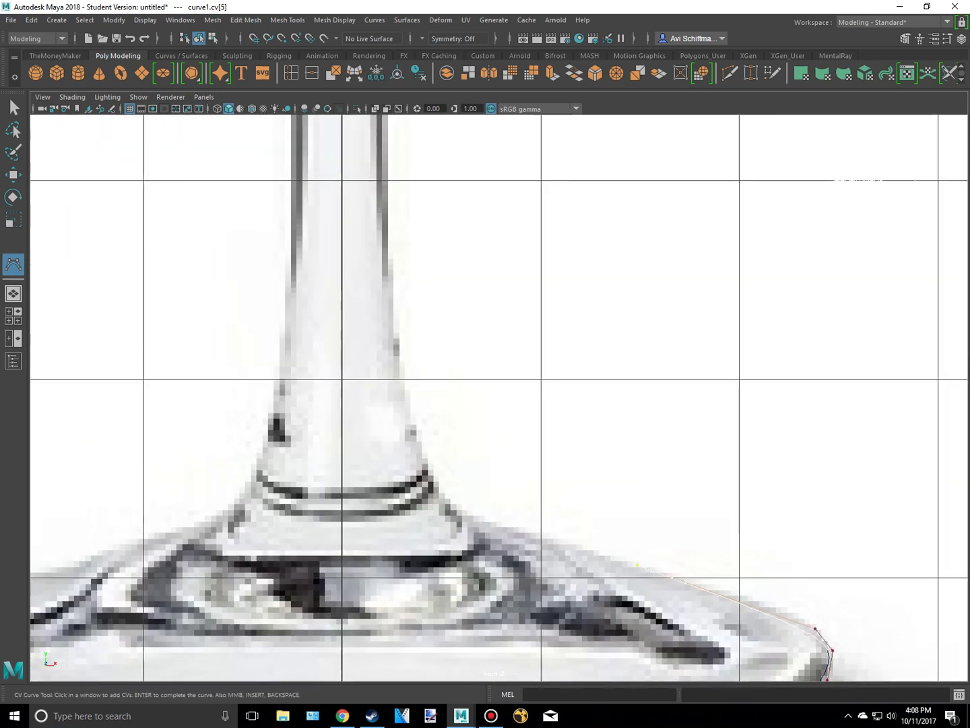
pyautogui.click(637, 565)
pyautogui.keyDown('alt'); pyautogui.moveTo(475, 518); pyautogui.dragTo(425, 588, button='middle'); pyautogui.keyUp('alt')
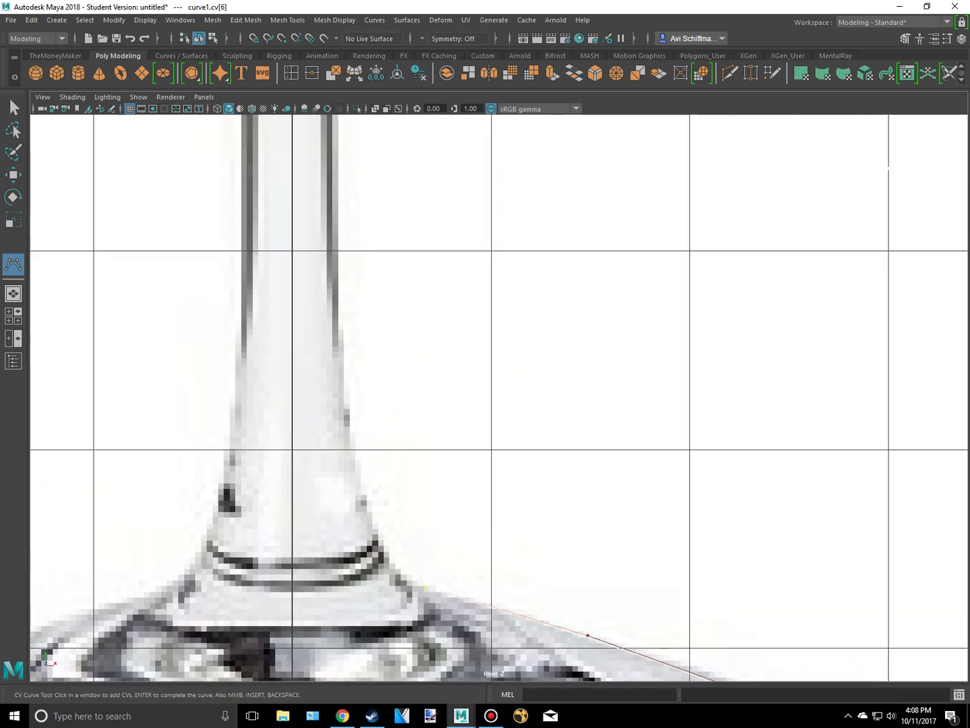
# - Continue the profile curve with CVs up the flared base of the stem and onto its straight section
pyautogui.click(426, 587)
pyautogui.keyDown('alt'); pyautogui.moveTo(374, 531); pyautogui.dragTo(381, 608, button='middle'); pyautogui.keyUp('alt')
pyautogui.click(343, 403)
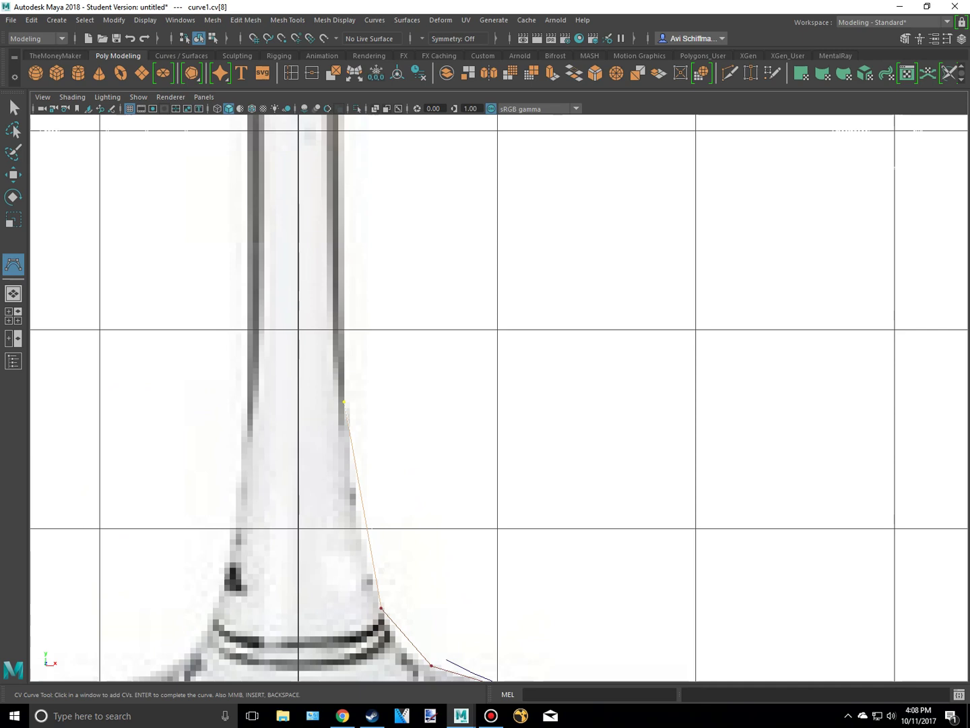
pyautogui.scroll(-5, 344, 402)
pyautogui.keyDown('alt'); pyautogui.moveTo(344, 402); pyautogui.dragTo(354, 601, button='middle'); pyautogui.keyUp('alt')
pyautogui.click(440, 466)
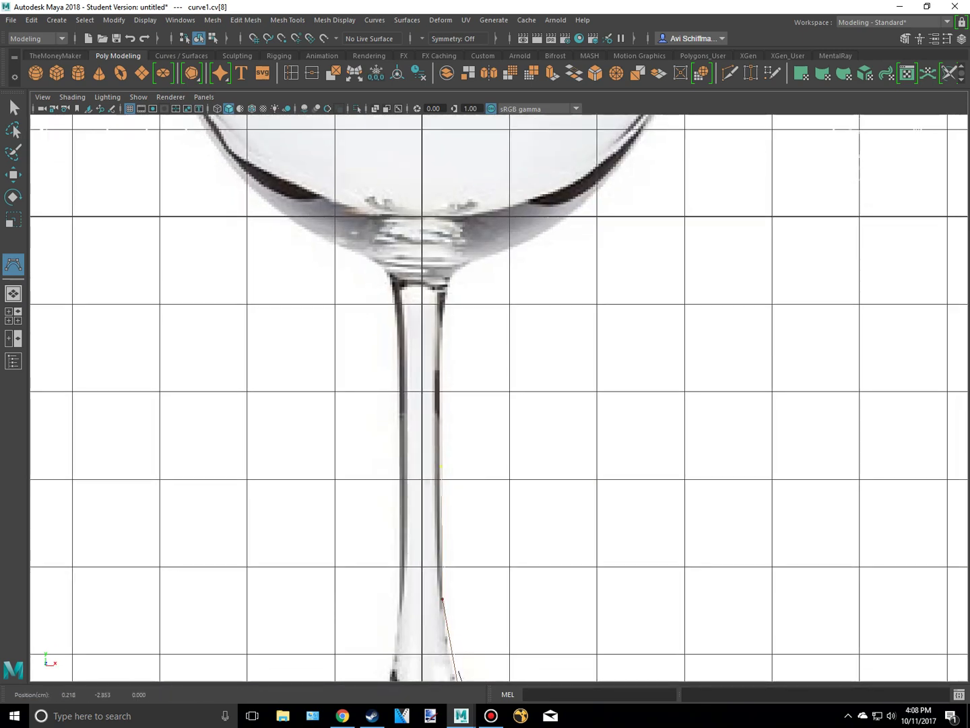
# - Add three CVs along the upper stem, ending where it widens into the bowl
pyautogui.keyDown('alt'); pyautogui.moveTo(440, 465); pyautogui.dragTo(433, 560, button='middle'); pyautogui.keyUp('alt')
pyautogui.scroll(1, 433, 559)
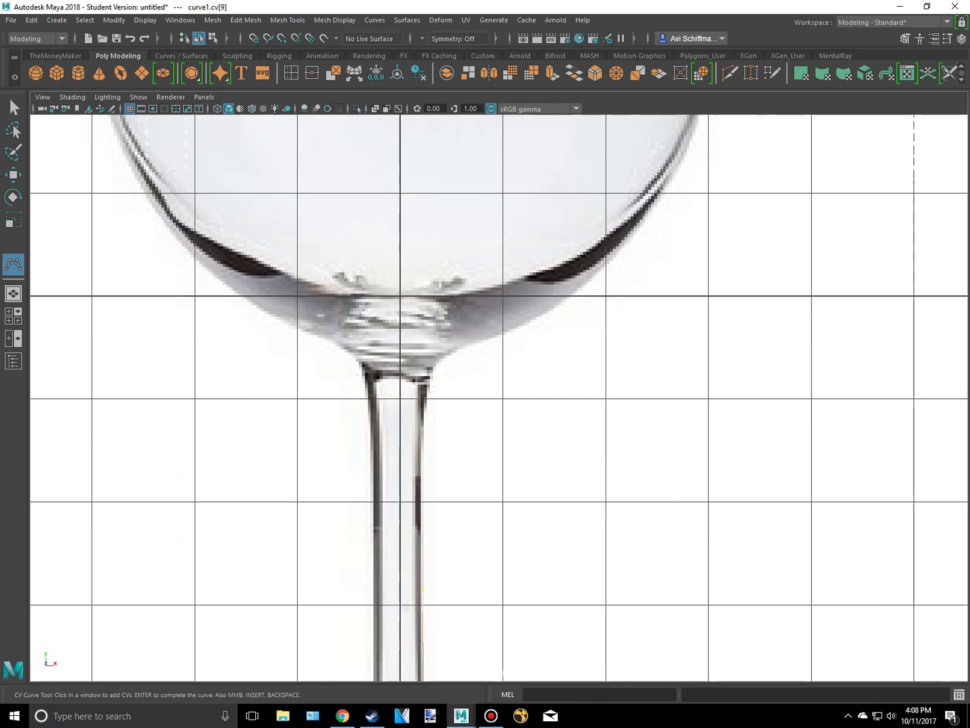
pyautogui.click(420, 494)
pyautogui.click(423, 405)
pyautogui.scroll(3, 486, 317)
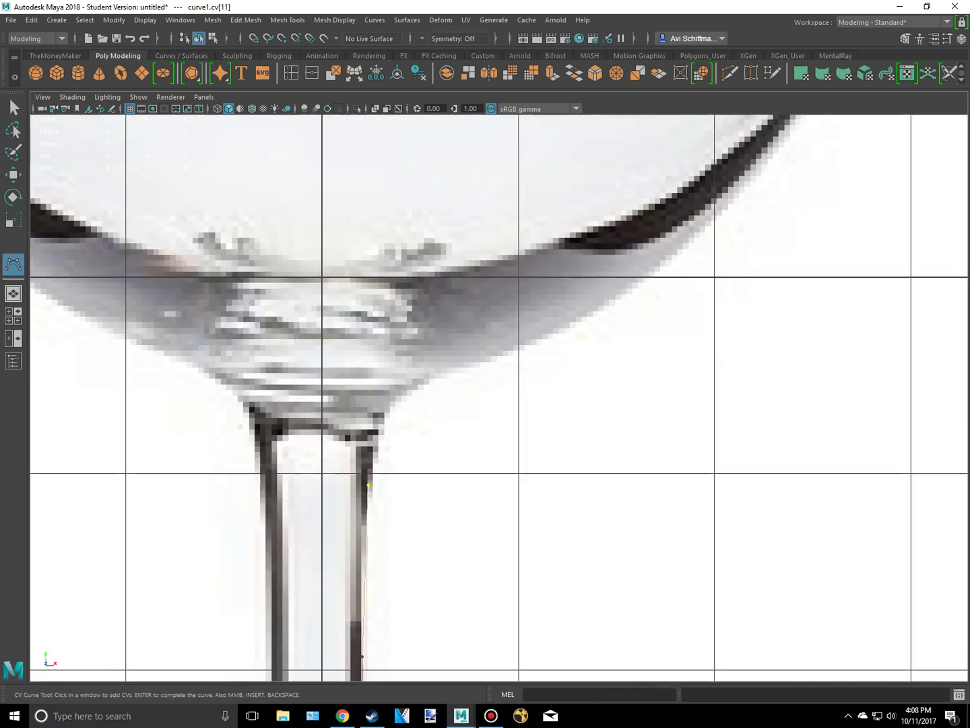
pyautogui.click(385, 416)
# - Continue the profile curve with CVs around the bowl's underside and up its lower outer wall
pyautogui.scroll(-10, 502, 371)
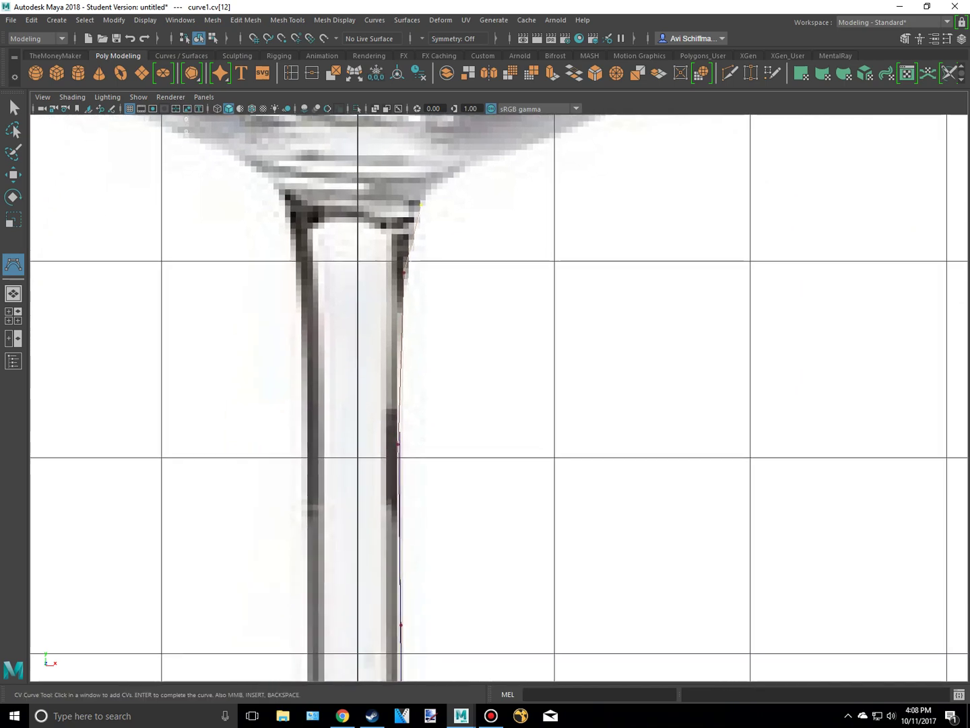
pyautogui.scroll(-4, 499, 397)
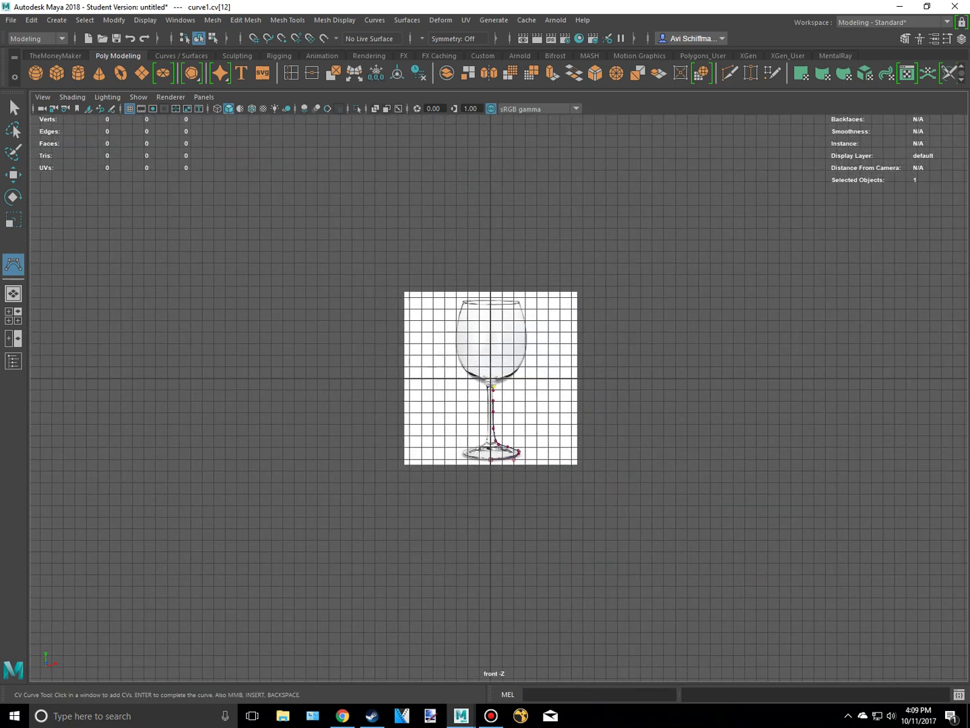
pyautogui.scroll(7, 499, 398)
pyautogui.keyDown('alt'); pyautogui.moveTo(493, 458); pyautogui.dragTo(500, 398, button='middle'); pyautogui.keyUp('alt')
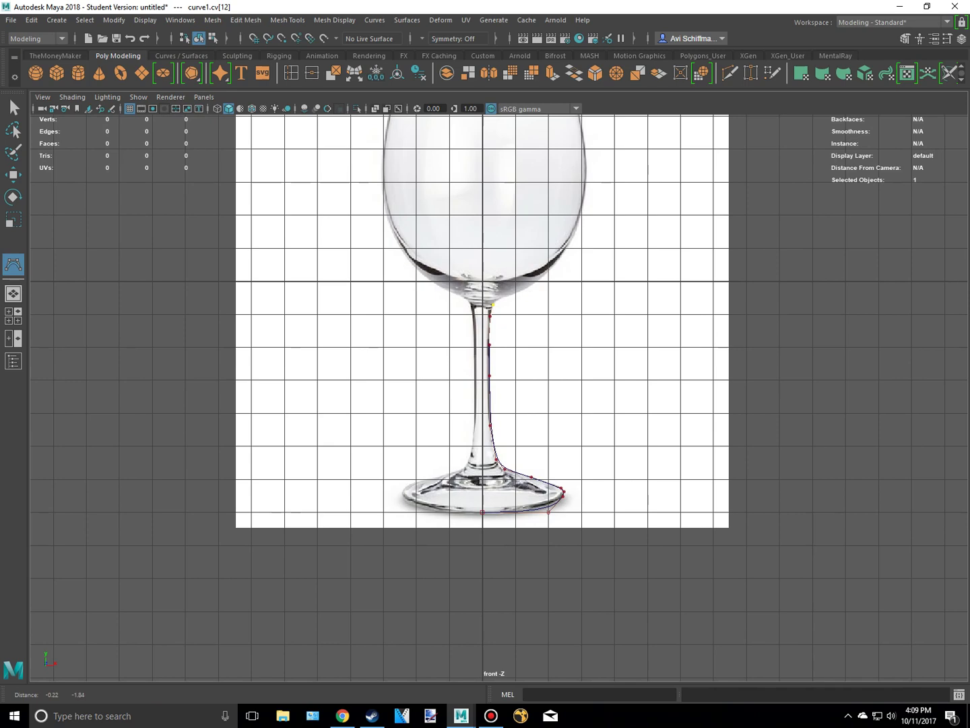
pyautogui.scroll(2, 501, 397)
pyautogui.scroll(1, 500, 397)
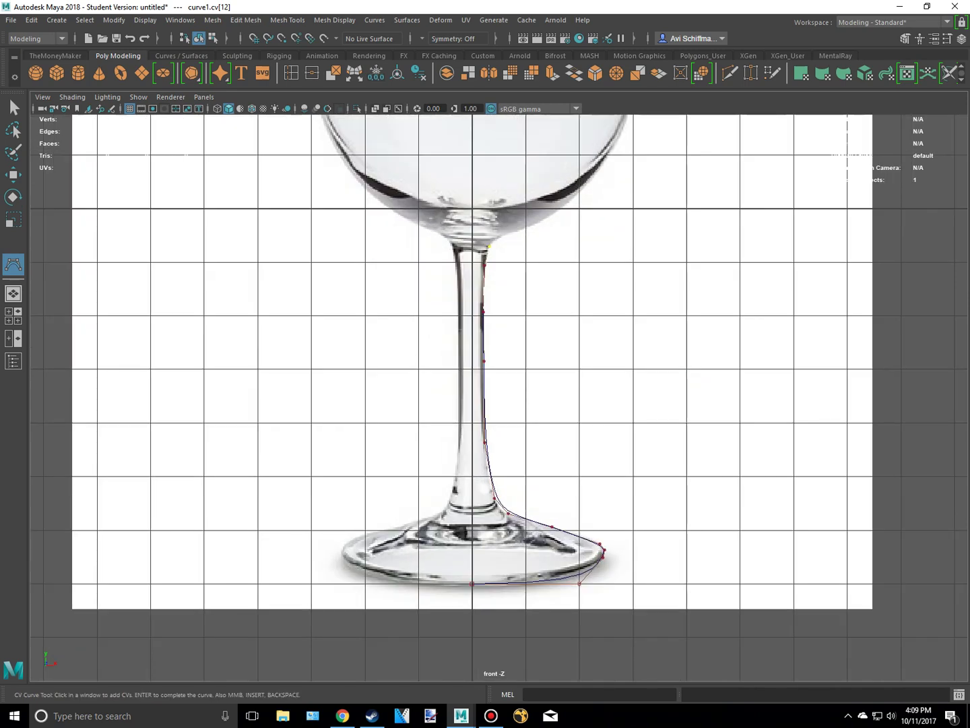
pyautogui.scroll(3, 500, 397)
pyautogui.keyDown('alt'); pyautogui.moveTo(493, 257); pyautogui.dragTo(505, 538, button='middle'); pyautogui.keyUp('alt')
pyautogui.scroll(5, 499, 397)
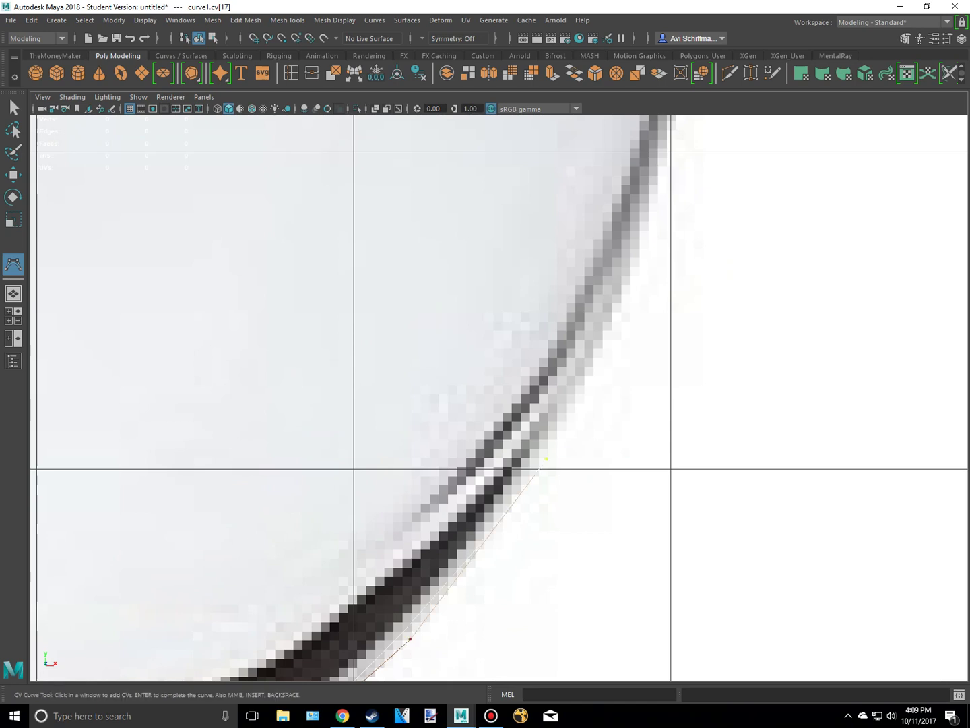
pyautogui.keyDown('alt'); pyautogui.moveTo(546, 458); pyautogui.dragTo(440, 640, button='middle'); pyautogui.keyUp('alt')
pyautogui.click(530, 439)
pyautogui.keyDown('alt'); pyautogui.moveTo(530, 439); pyautogui.dragTo(449, 672, button='middle'); pyautogui.keyUp('alt')
pyautogui.click(506, 457)
pyautogui.keyDown('alt'); pyautogui.moveTo(506, 458); pyautogui.dragTo(469, 659, button='middle'); pyautogui.keyUp('alt')
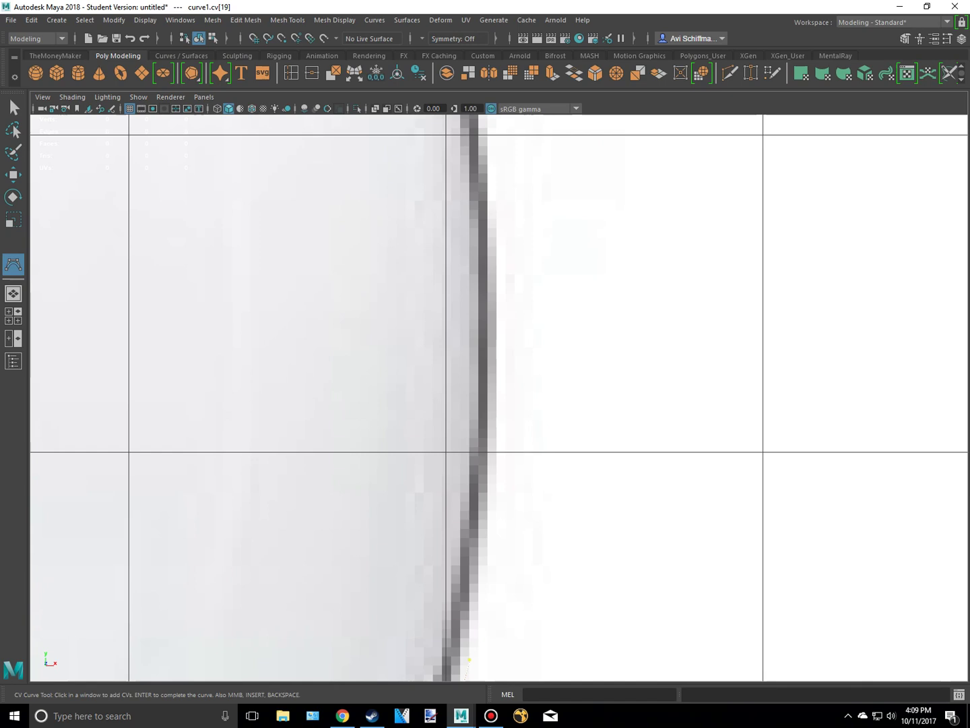
# - Add four CVs along the outer wall of the bowl, past its widest part and into the upper taper
pyautogui.click(488, 488)
pyautogui.keyDown('alt'); pyautogui.moveTo(488, 489); pyautogui.dragTo(470, 592, button='middle'); pyautogui.keyUp('alt')
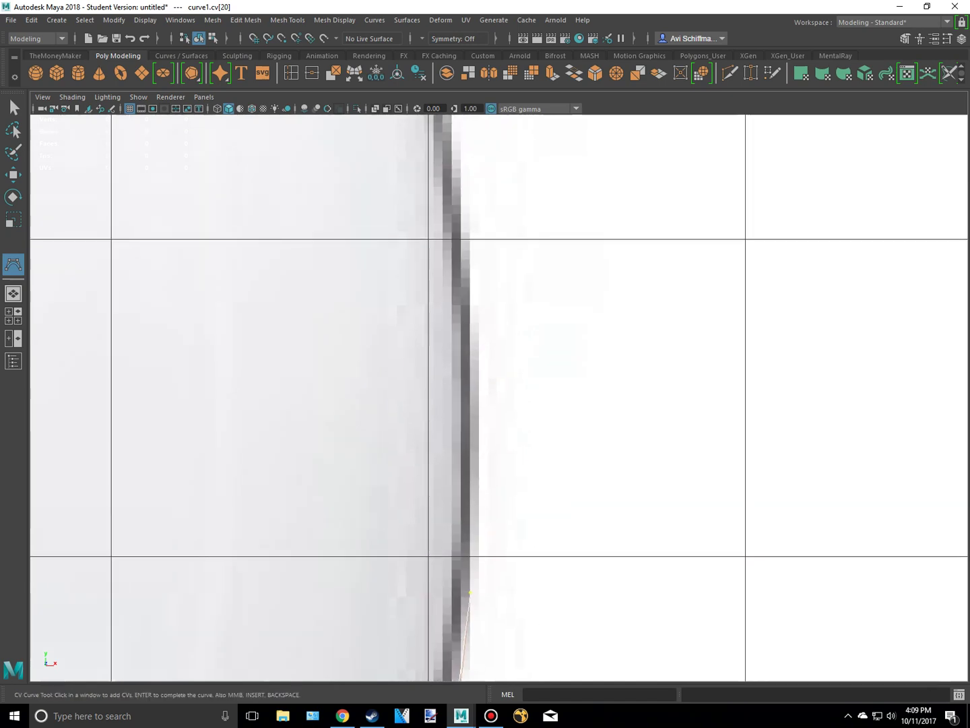
pyautogui.click(478, 377)
pyautogui.keyDown('alt'); pyautogui.moveTo(477, 377); pyautogui.dragTo(464, 617, button='middle'); pyautogui.keyUp('alt')
pyautogui.click(444, 400)
pyautogui.keyDown('alt'); pyautogui.moveTo(445, 402); pyautogui.dragTo(523, 644, button='middle'); pyautogui.keyUp('alt')
pyautogui.click(477, 411)
pyautogui.keyDown('alt'); pyautogui.moveTo(476, 410); pyautogui.dragTo(546, 660, button='middle'); pyautogui.keyUp('alt')
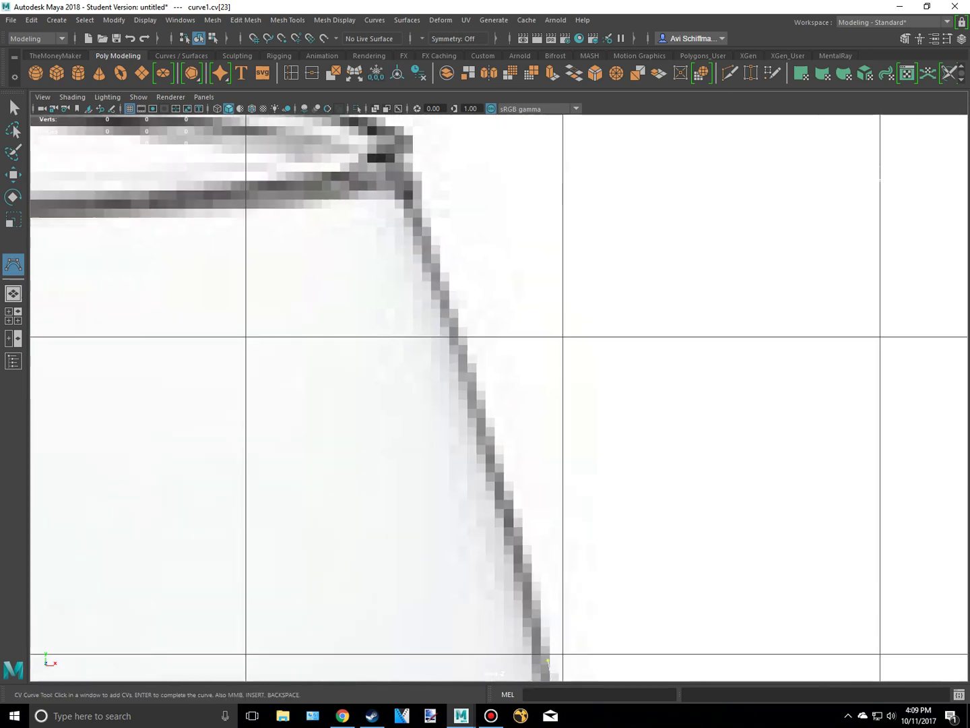
# - Extend the profile curve up to the bowl's rim and back down along the inside of the bowl wall
pyautogui.click(501, 475)
pyautogui.keyDown('alt'); pyautogui.moveTo(502, 475); pyautogui.dragTo(539, 576, button='middle'); pyautogui.keyUp('alt')
pyautogui.click(480, 380)
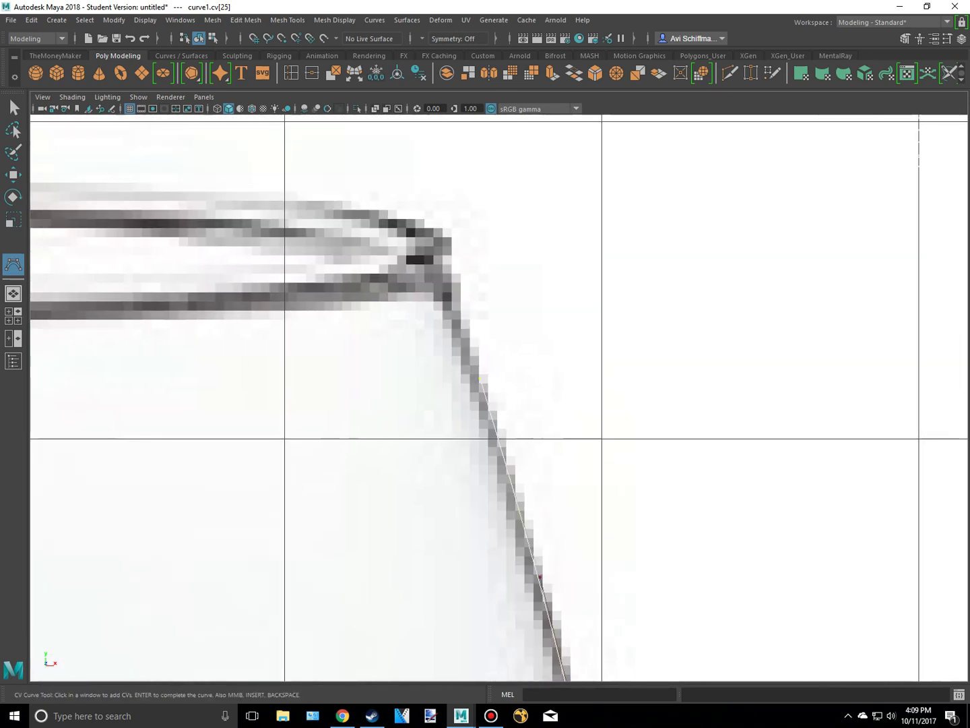
pyautogui.keyDown('alt'); pyautogui.moveTo(480, 379); pyautogui.dragTo(523, 499, button='middle'); pyautogui.keyUp('alt')
pyautogui.click(491, 399)
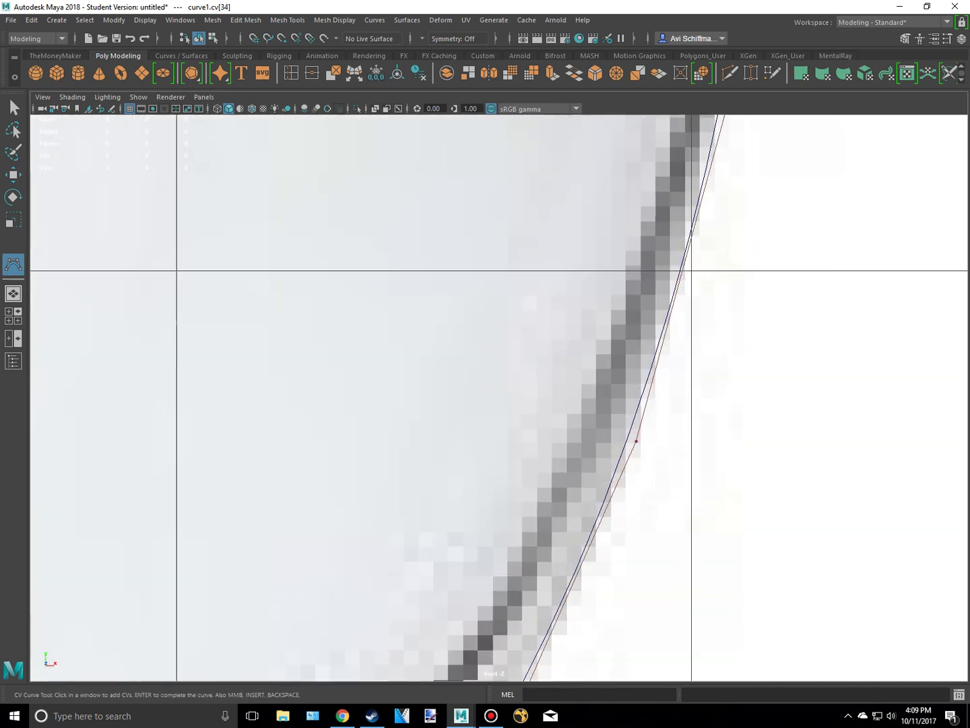
pyautogui.keyDown('alt'); pyautogui.moveTo(499, 539); pyautogui.dragTo(630, 270, button='middle'); pyautogui.keyUp('alt')
pyautogui.click(621, 501)
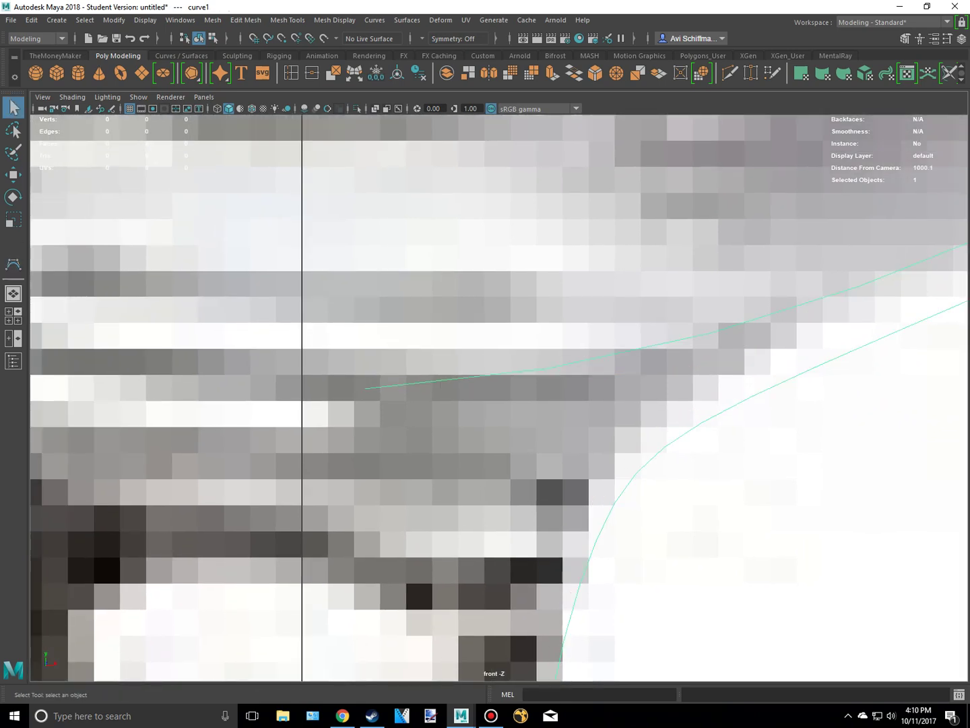
# - Move the curve's last CV inside the bowl horizontally onto the vertical centre axis, using grid snapping
pyautogui.scroll(-18, 500, 397)
pyautogui.scroll(4, 500, 397)
pyautogui.keyDown('alt'); pyautogui.moveTo(500, 397); pyautogui.dragTo(485, 455, button='middle'); pyautogui.keyUp('alt')
pyautogui.scroll(10, 479, 472)
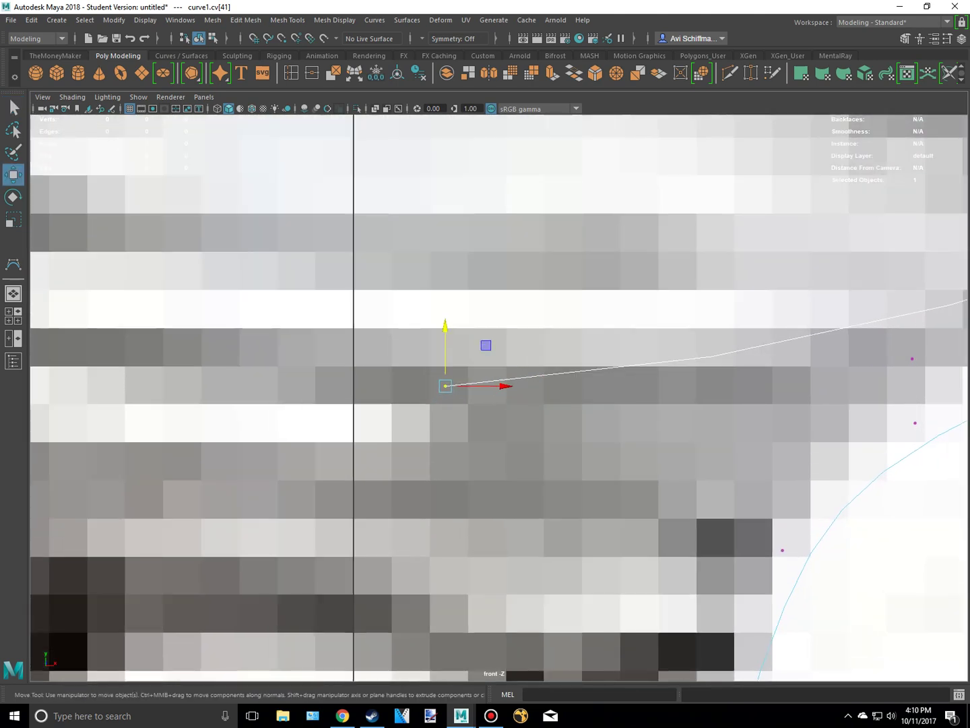
pyautogui.press('v')
pyautogui.press('x')
pyautogui.moveTo(505, 386); pyautogui.dragTo(412, 386)
pyautogui.scroll(-12, 413, 386)
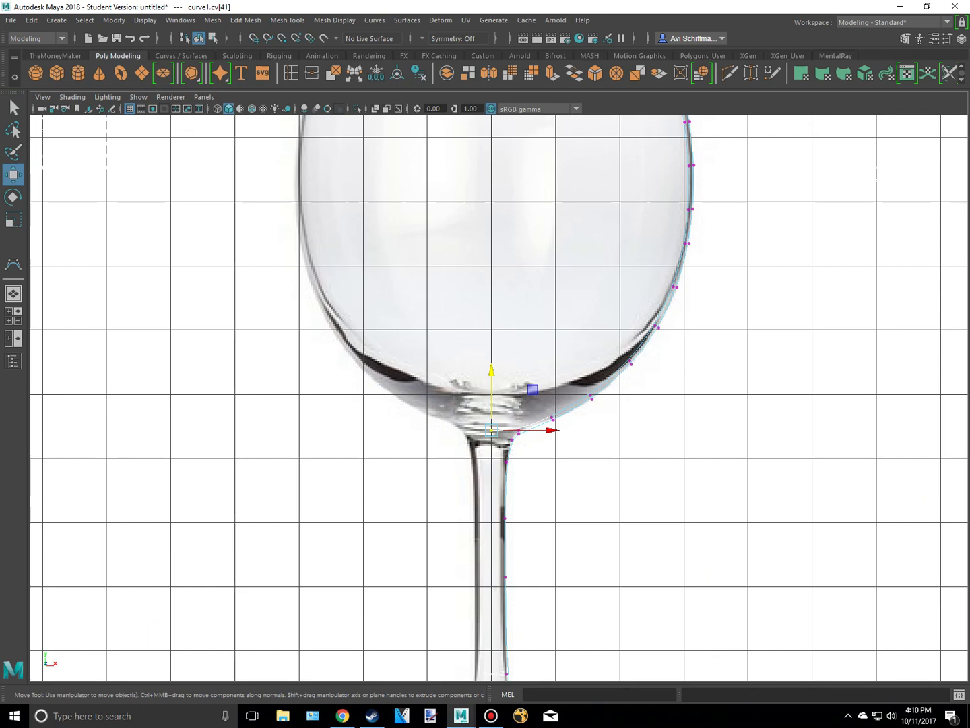
# - Switch to the perspective view and return the curve from CV editing to object mode, leaving nothing selected
pyautogui.press('q')
pyautogui.press('space')
pyautogui.press('space')
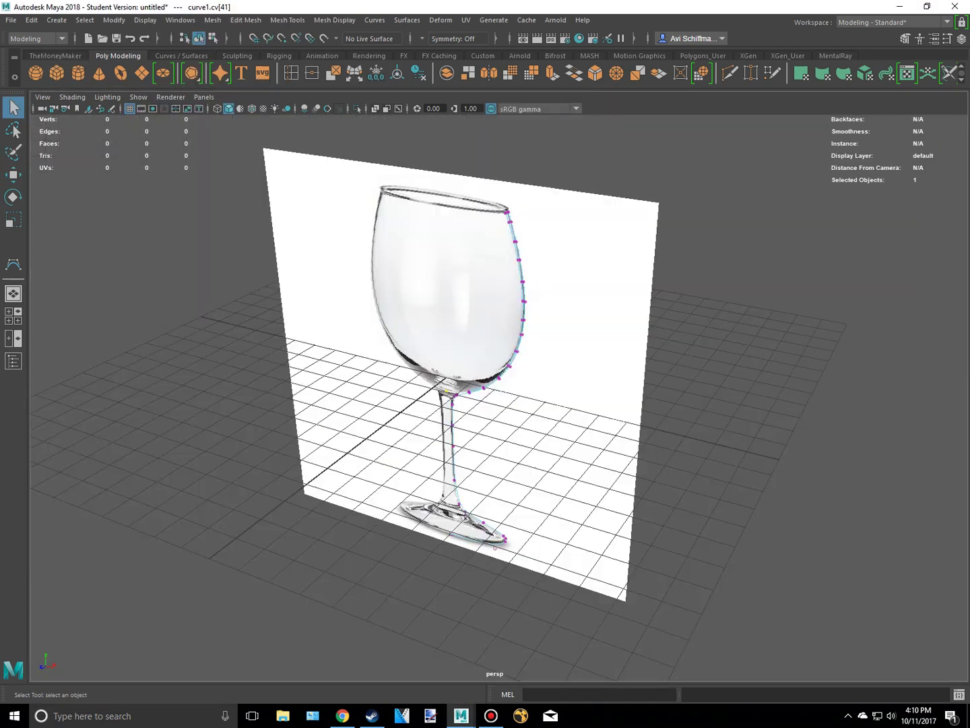
pyautogui.moveTo(525, 309); pyautogui.dragTo(586, 293, button='right')
pyautogui.click(587, 294)
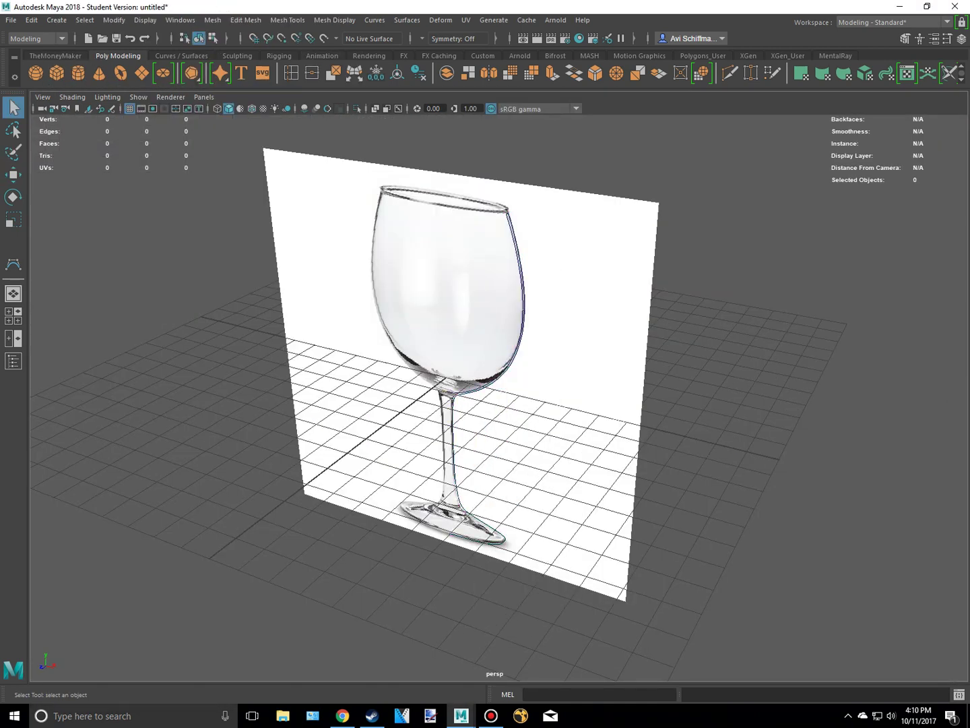
# - Hide the wine glass reference image so that only the profile curve is shown
pyautogui.keyDown('alt'); pyautogui.moveTo(587, 294); pyautogui.dragTo(697, 295); pyautogui.keyUp('alt')
pyautogui.click(619, 275)
pyautogui.press('h')
pyautogui.scroll(-4, 606, 293)
# - Open the Revolve options for the profile curve and reset the settings to their defaults
pyautogui.click(531, 297)
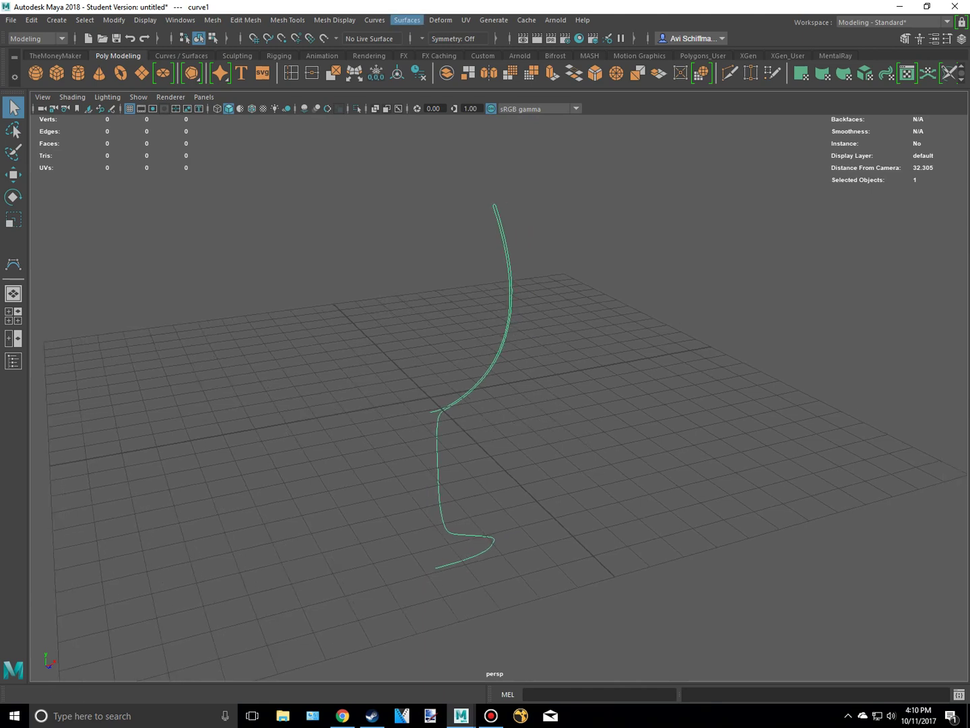
pyautogui.click(407, 20)
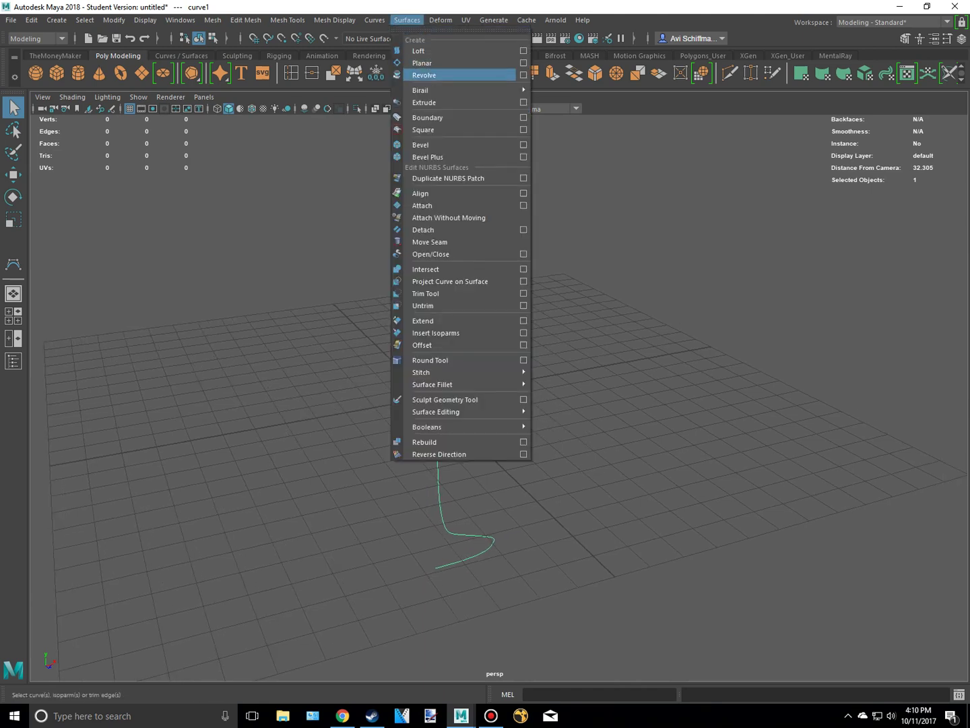
pyautogui.click(523, 75)
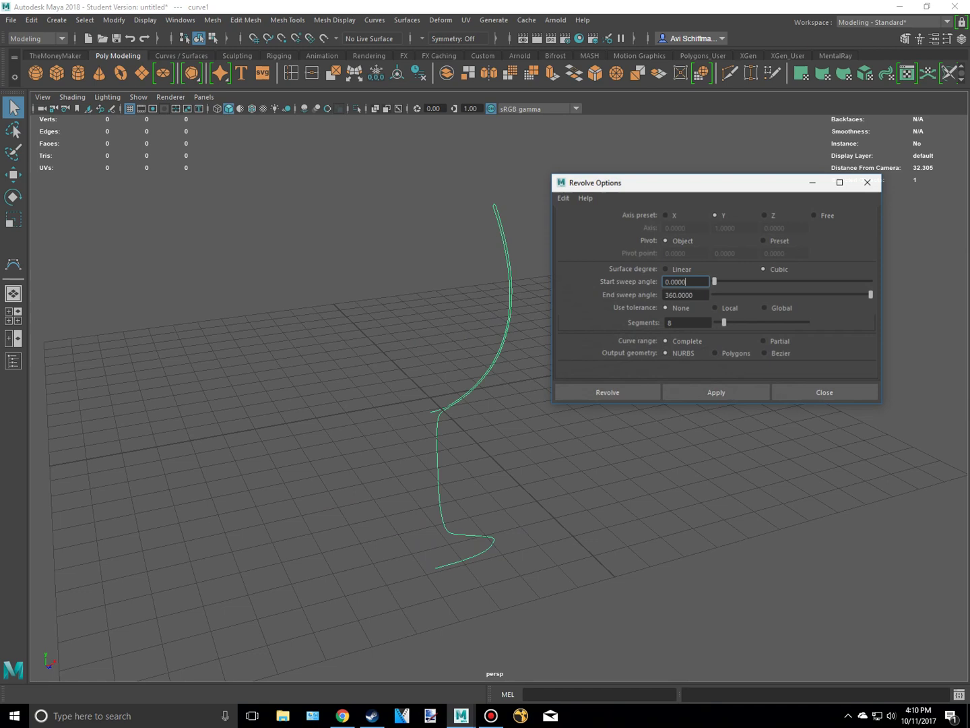
pyautogui.click(563, 197)
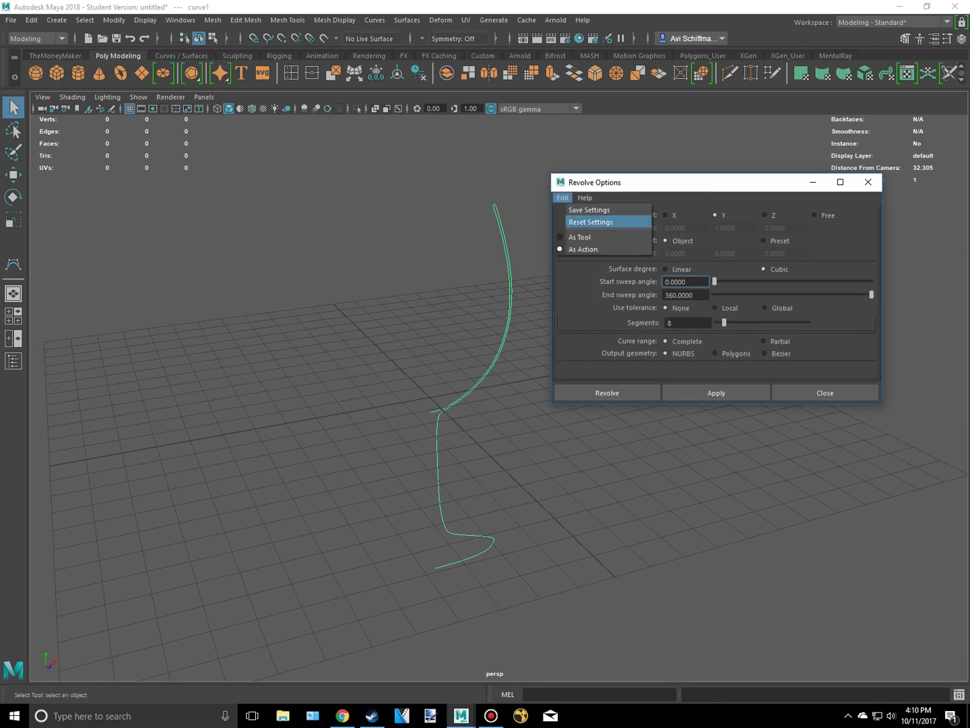
pyautogui.click(590, 221)
pyautogui.moveTo(667, 186); pyautogui.dragTo(701, 192)
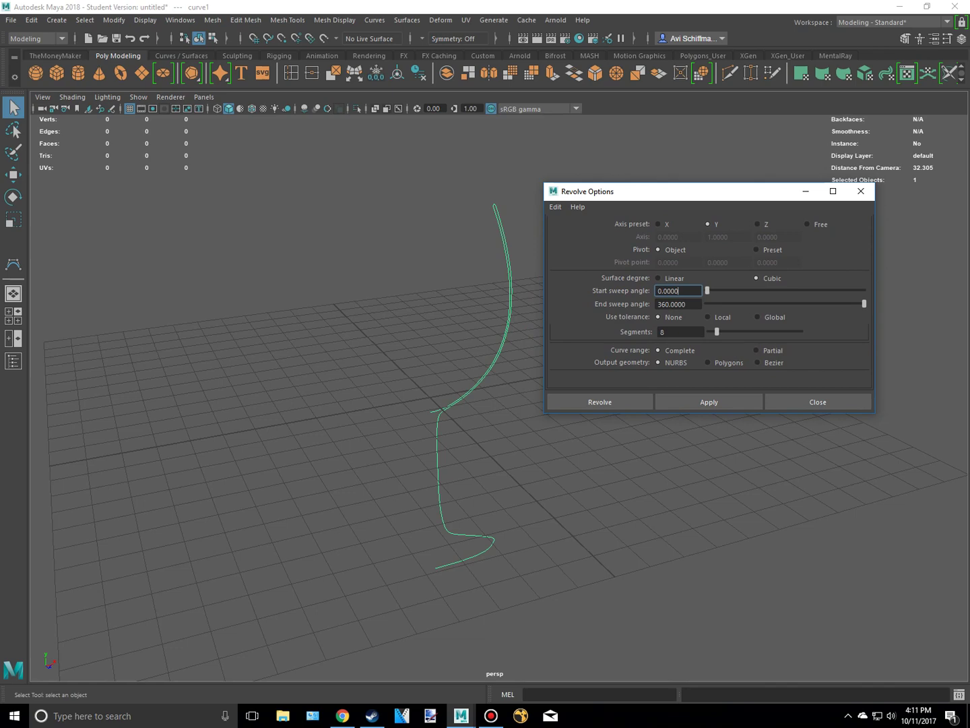
# - Set the number of segments for the revolve to 15
pyautogui.keyDown('alt'); pyautogui.moveTo(458, 404); pyautogui.dragTo(337, 458); pyautogui.keyUp('alt')
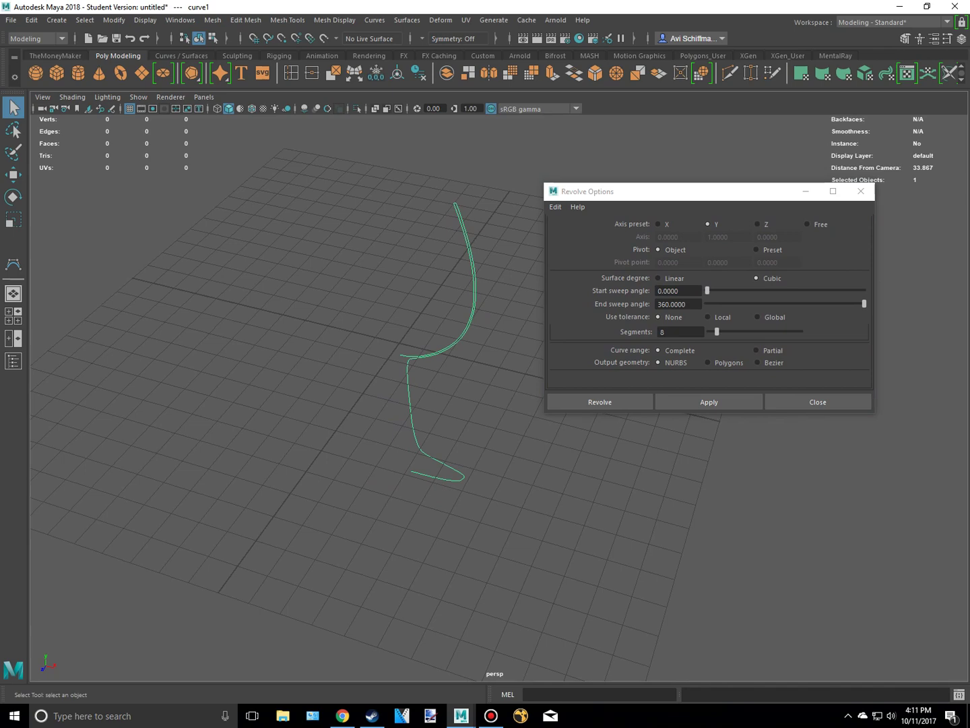
pyautogui.keyDown('alt'); pyautogui.moveTo(357, 458); pyautogui.dragTo(438, 418); pyautogui.keyUp('alt')
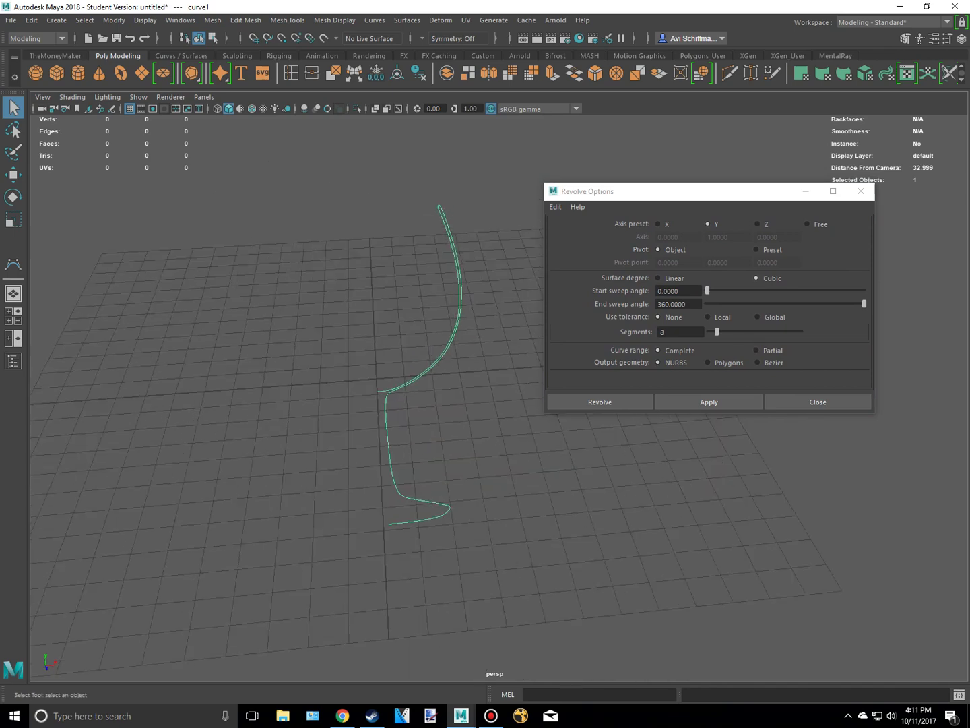
pyautogui.click(679, 291)
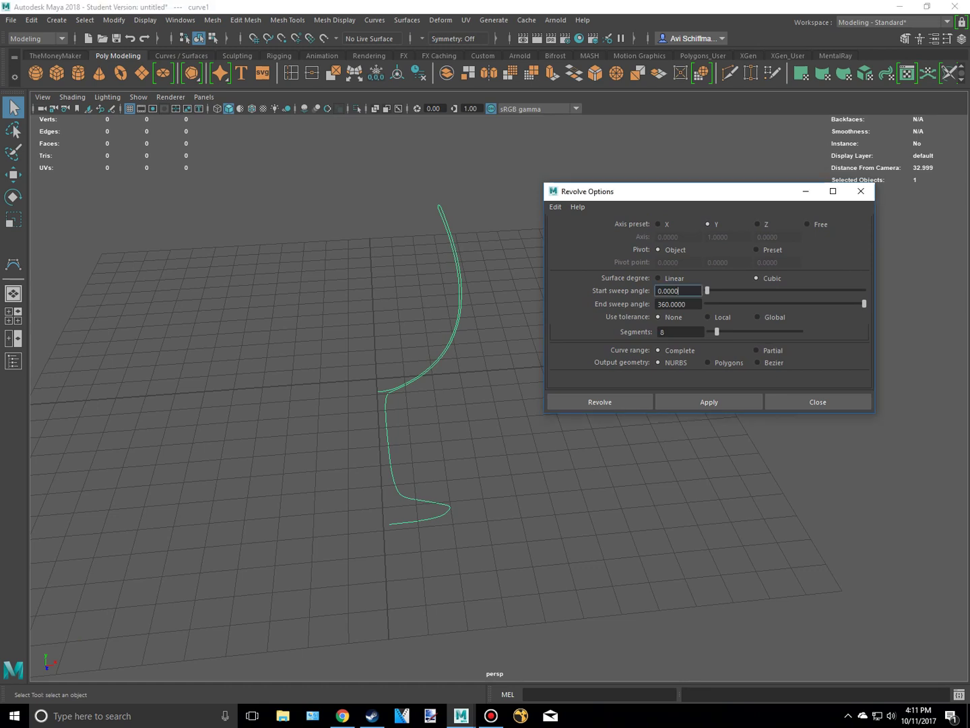
pyautogui.keyDown('alt'); pyautogui.moveTo(431, 403); pyautogui.dragTo(343, 431); pyautogui.keyUp('alt')
pyautogui.keyDown('alt'); pyautogui.moveTo(343, 432); pyautogui.dragTo(296, 447, button='middle'); pyautogui.keyUp('alt')
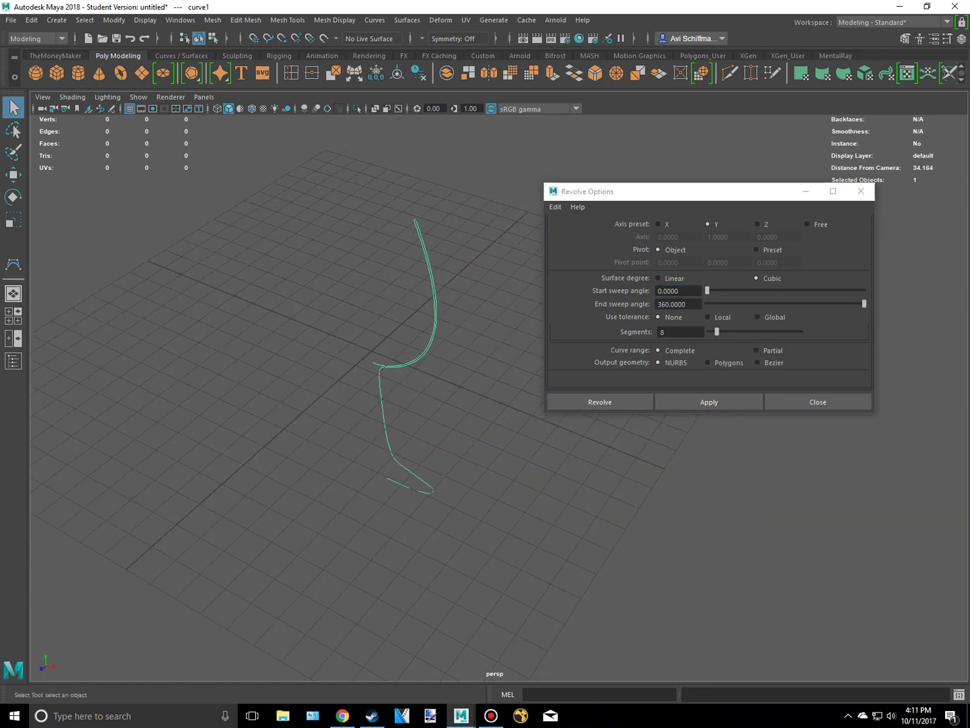
pyautogui.doubleClick(673, 331)
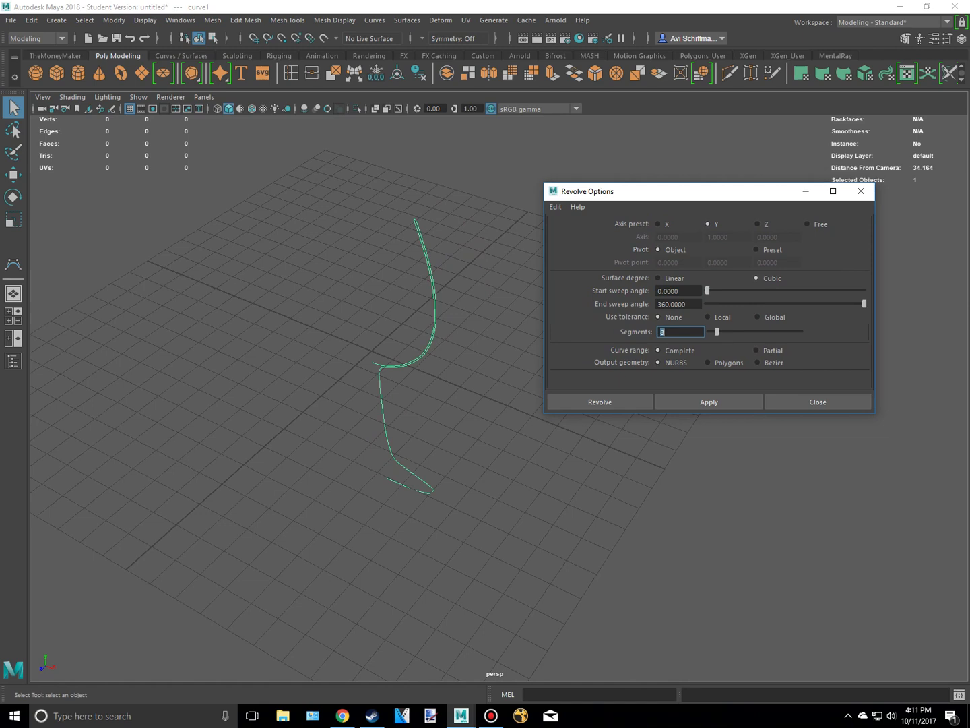
pyautogui.write('15')
# - Set the revolve's output geometry to Polygons with the Quads type
pyautogui.keyDown('alt'); pyautogui.moveTo(404, 418); pyautogui.dragTo(445, 391); pyautogui.keyUp('alt')
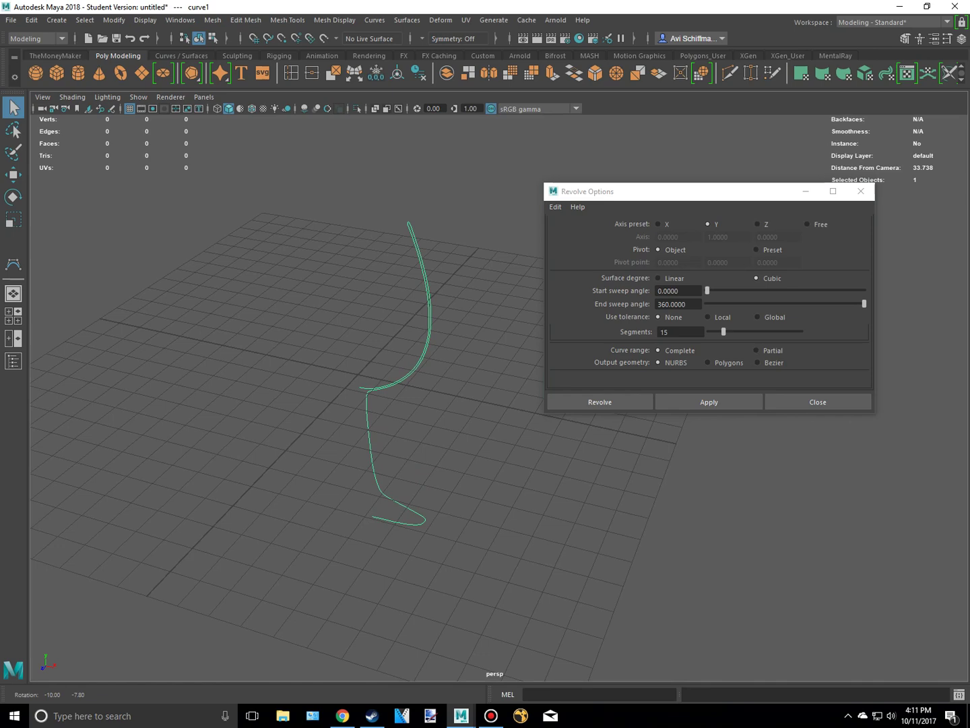
pyautogui.scroll(3, 446, 391)
pyautogui.click(707, 362)
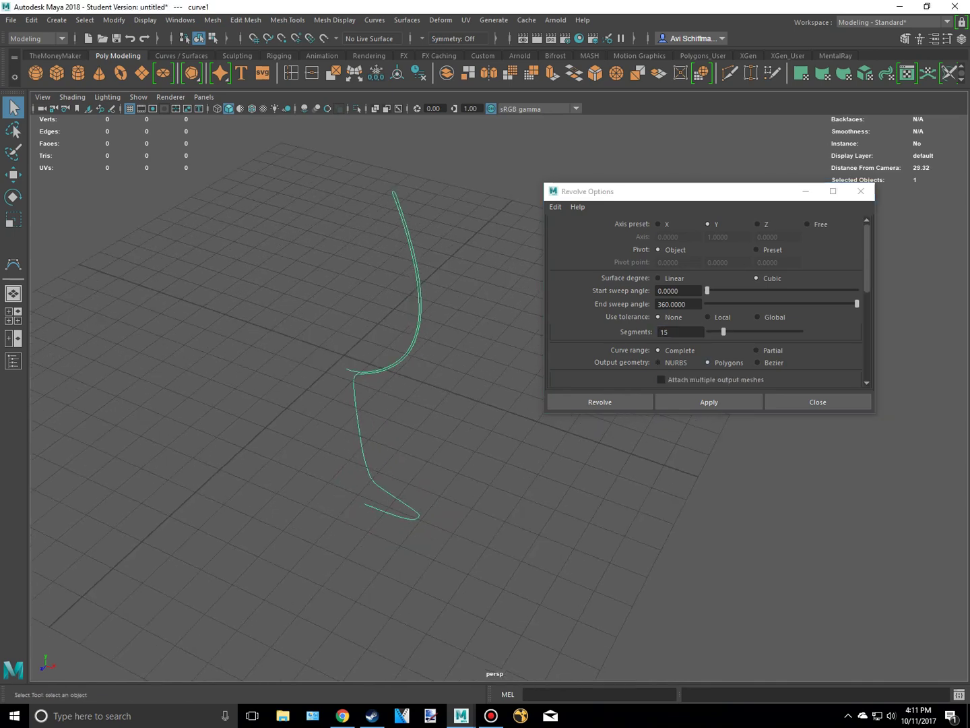
pyautogui.keyDown('alt'); pyautogui.moveTo(350, 404); pyautogui.dragTo(452, 357); pyautogui.keyUp('alt')
pyautogui.moveTo(271, 234); pyautogui.dragTo(460, 430)
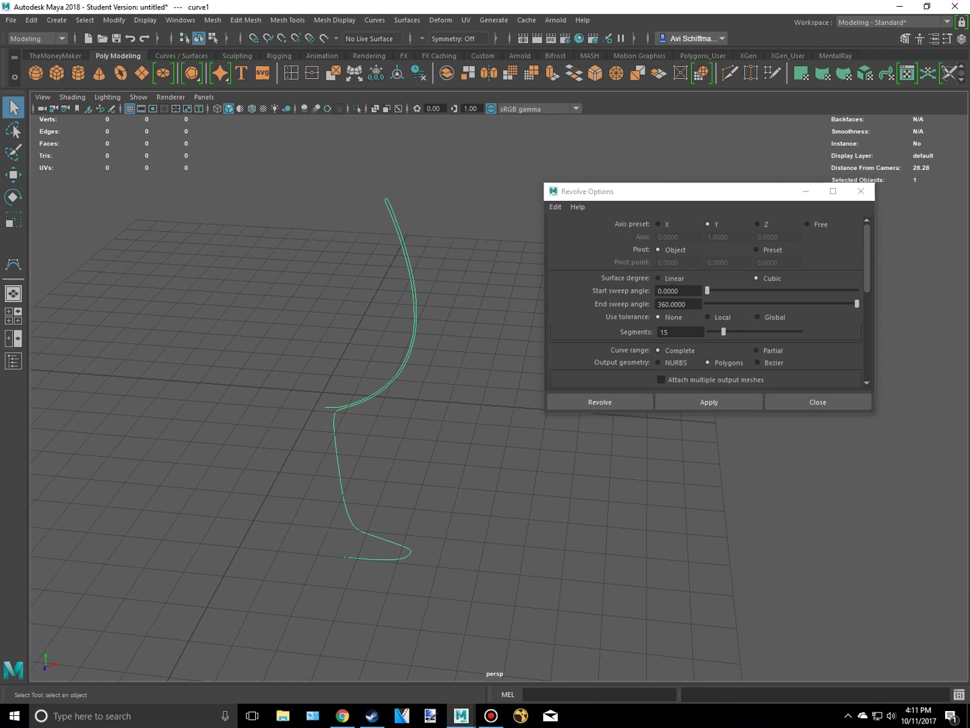
pyautogui.keyDown('alt'); pyautogui.moveTo(404, 377); pyautogui.dragTo(464, 357, button='middle'); pyautogui.keyUp('alt')
pyautogui.scroll(1, 809, 471)
pyautogui.scroll(-1, 741, 336)
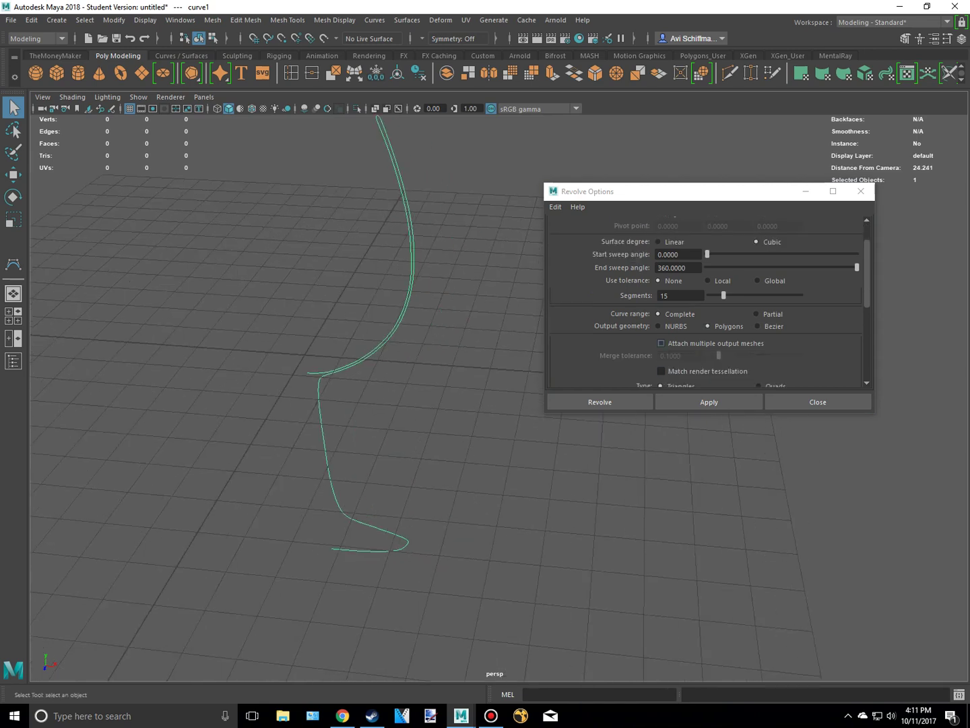
pyautogui.scroll(-2, 708, 304)
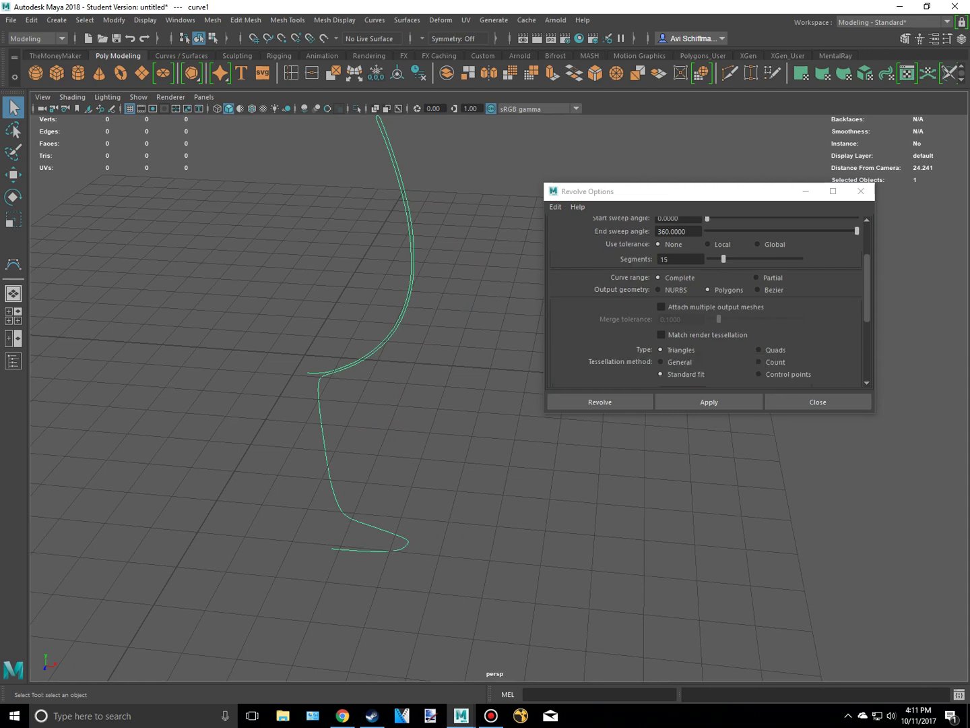
pyautogui.click(759, 350)
# - Set the minimal edge length to 0.02 and revolve the profile curve into the wine glass mesh
pyautogui.click(681, 258)
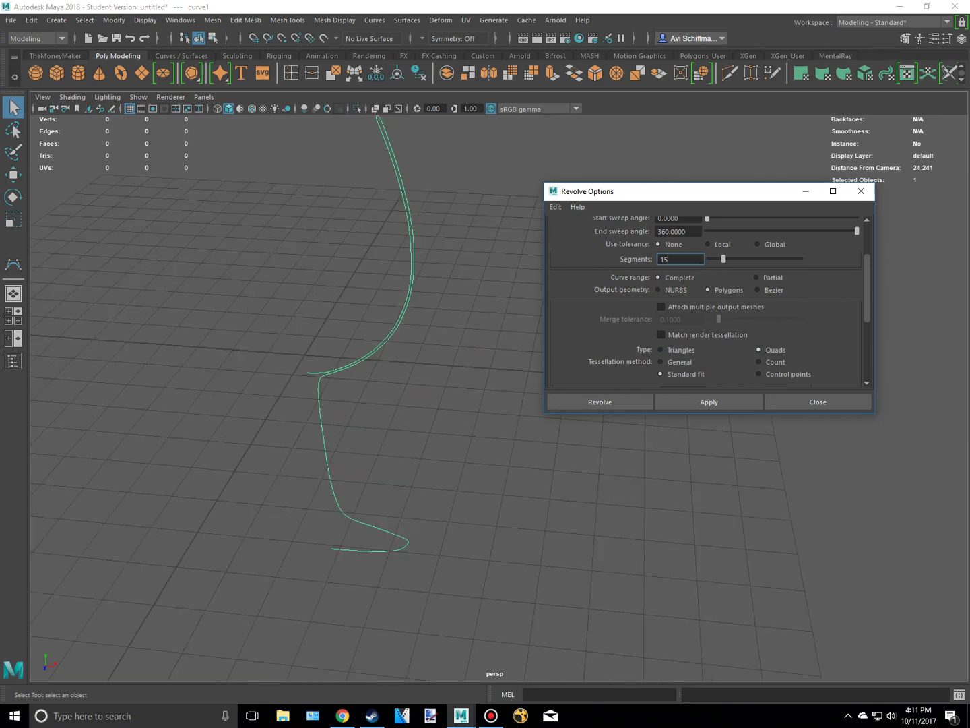
pyautogui.scroll(-4, 707, 303)
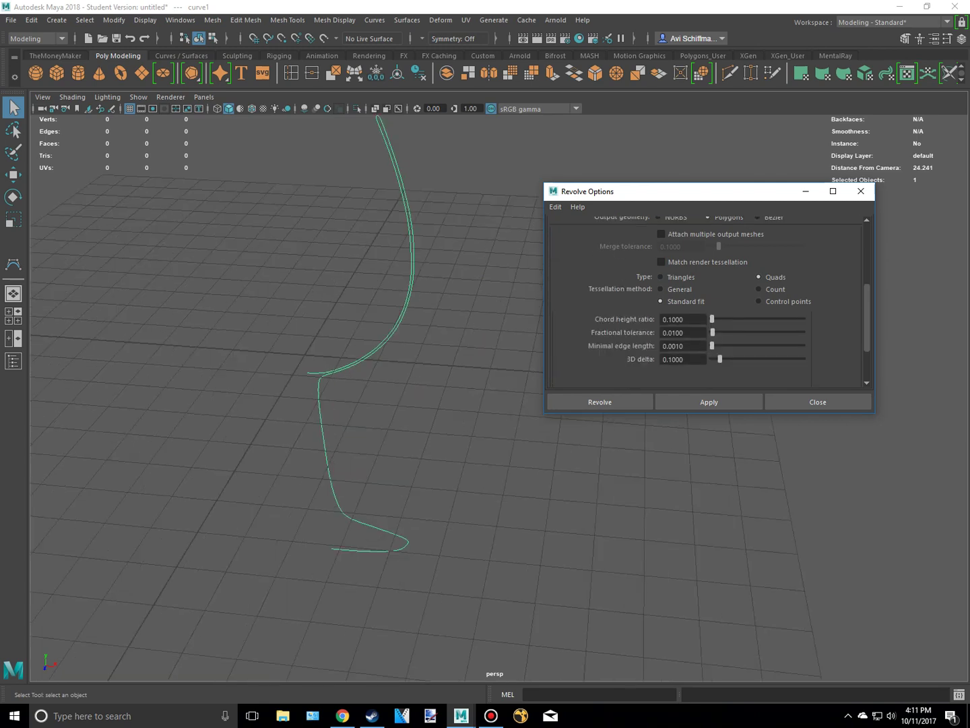
pyautogui.keyDown('alt'); pyautogui.moveTo(417, 349); pyautogui.dragTo(413, 381, button='middle'); pyautogui.keyUp('alt')
pyautogui.keyDown('alt'); pyautogui.moveTo(413, 381); pyautogui.dragTo(367, 401); pyautogui.keyUp('alt')
pyautogui.click(685, 345)
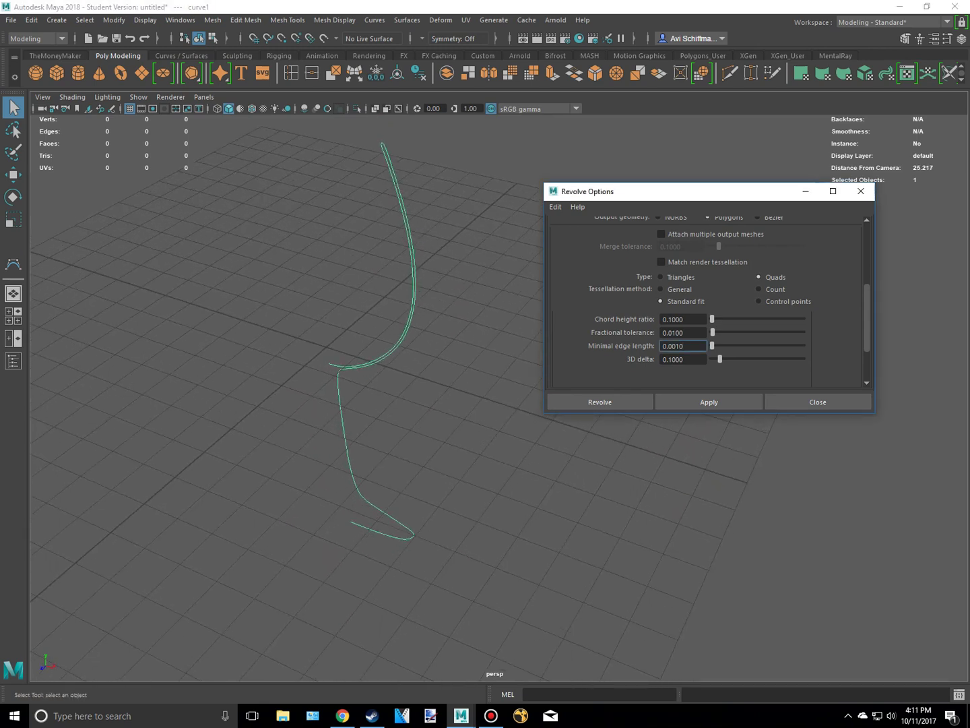
pyautogui.press('BackSpace')
pyautogui.press('BackSpace')
pyautogui.write('2')
pyautogui.click(599, 402)
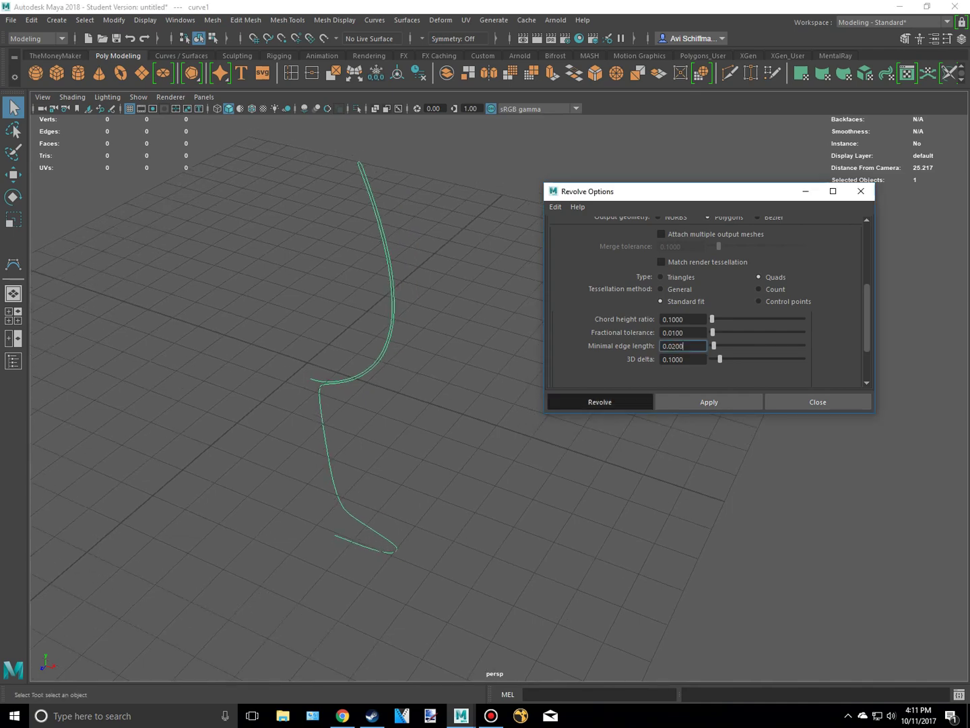
pyautogui.press('f')
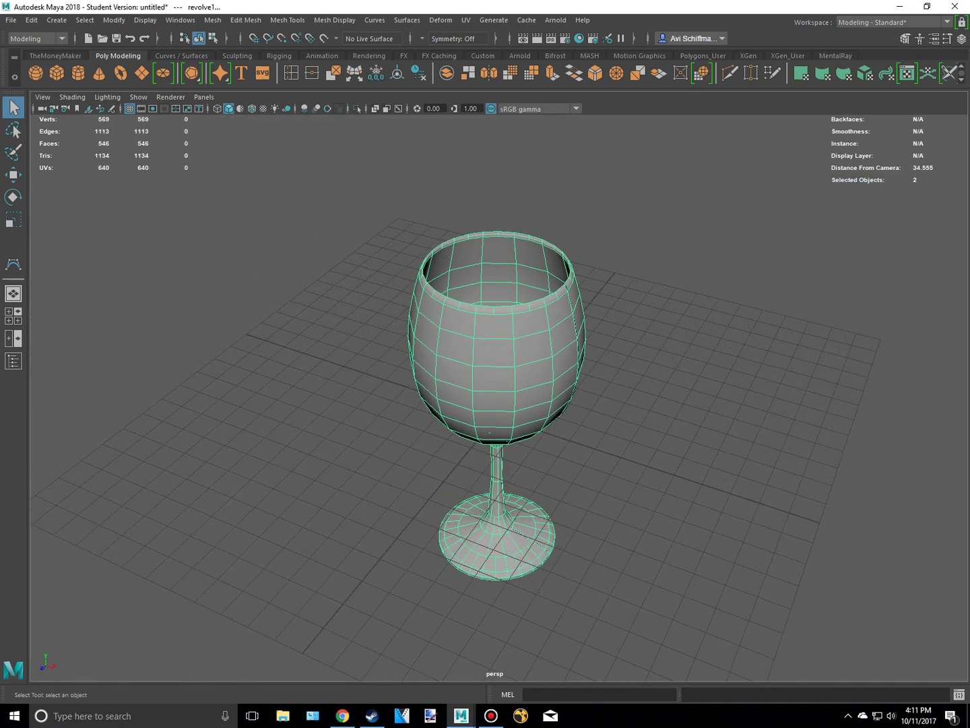
# - Select only the revolved wine glass mesh and move it sideways, clear of the profile curve
pyautogui.keyDown('alt'); pyautogui.moveTo(657, 260); pyautogui.dragTo(583, 331); pyautogui.keyUp('alt')
pyautogui.moveTo(583, 332); pyautogui.dragTo(638, 314, button='right')
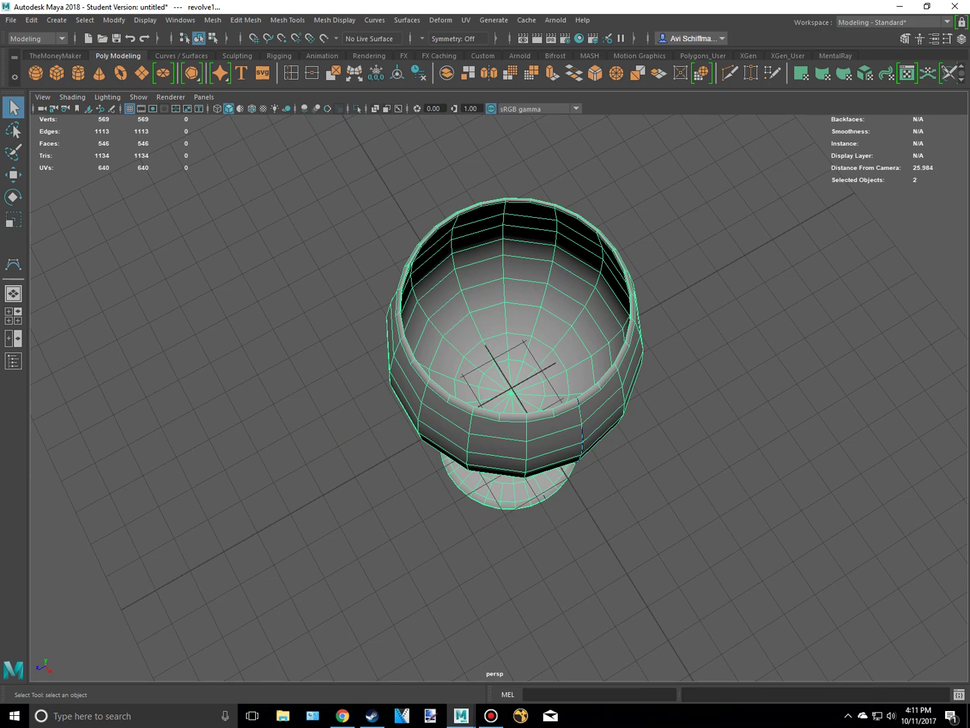
pyautogui.click(700, 337)
pyautogui.keyDown('alt'); pyautogui.moveTo(701, 336); pyautogui.dragTo(573, 245); pyautogui.keyUp('alt')
pyautogui.click(562, 270)
pyautogui.keyDown('alt'); pyautogui.moveTo(563, 269); pyautogui.dragTo(621, 183, button='middle'); pyautogui.keyUp('alt')
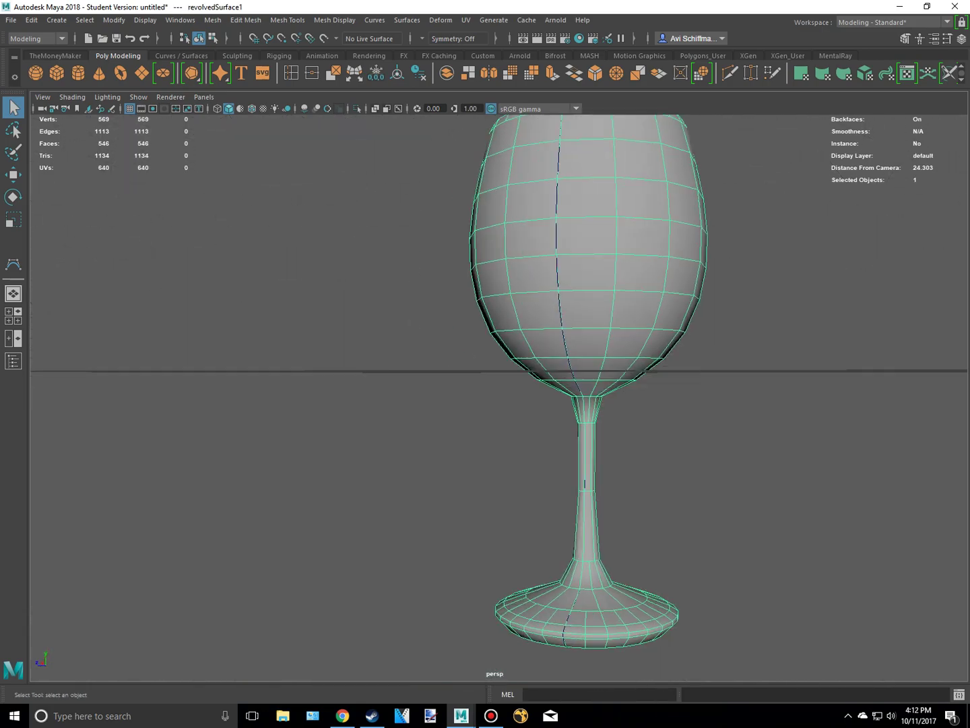
pyautogui.scroll(-3, 622, 183)
pyautogui.keyDown('alt'); pyautogui.moveTo(622, 182); pyautogui.dragTo(708, 219); pyautogui.keyUp('alt')
pyautogui.press('w')
pyautogui.moveTo(481, 378); pyautogui.dragTo(239, 354)
# - Try raising a band of vertices around the middle of the glass bowl and undo the move
pyautogui.click(253, 384)
pyautogui.click(394, 307)
pyautogui.moveTo(398, 308); pyautogui.dragTo(347, 308, button='right')
pyautogui.moveTo(289, 288); pyautogui.dragTo(409, 352)
pyautogui.moveTo(349, 248); pyautogui.dragTo(350, 239)
pyautogui.hotkey('ctrl', 'z')
# - Return the glass from vertex editing to object mode and clear the selection to show the finished model
pyautogui.keyDown('alt'); pyautogui.moveTo(373, 316); pyautogui.dragTo(511, 309, button='middle'); pyautogui.keyUp('alt')
pyautogui.scroll(-5, 513, 323)
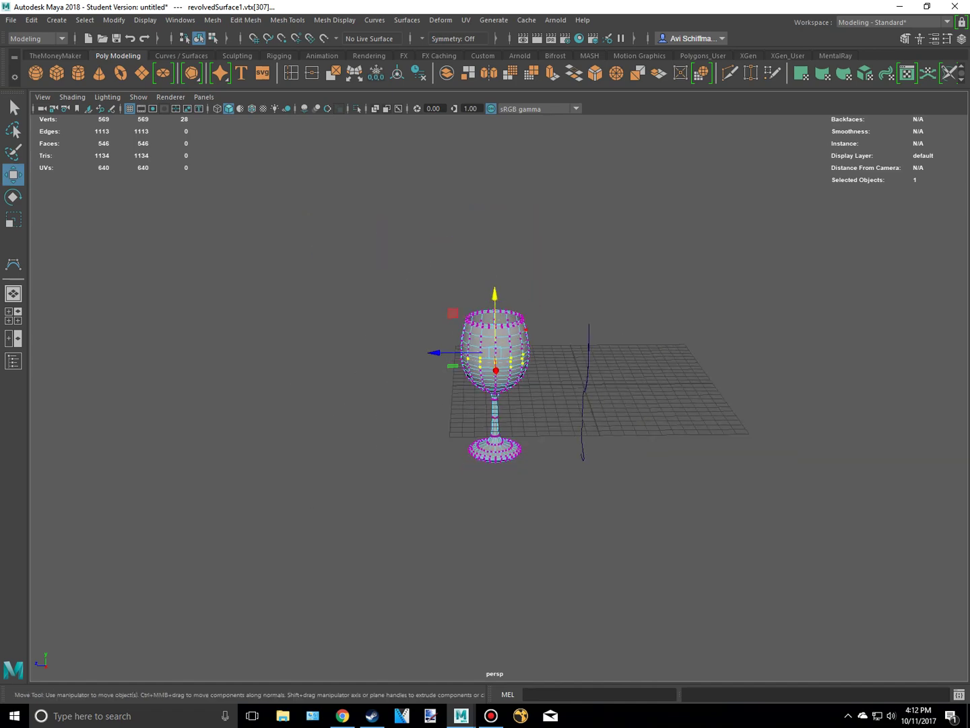
pyautogui.moveTo(515, 339); pyautogui.dragTo(573, 323, button='right')
pyautogui.click(628, 303)
pyautogui.keyDown('alt'); pyautogui.moveTo(627, 304); pyautogui.dragTo(593, 314); pyautogui.keyUp('alt')
pyautogui.scroll(5, 593, 313)
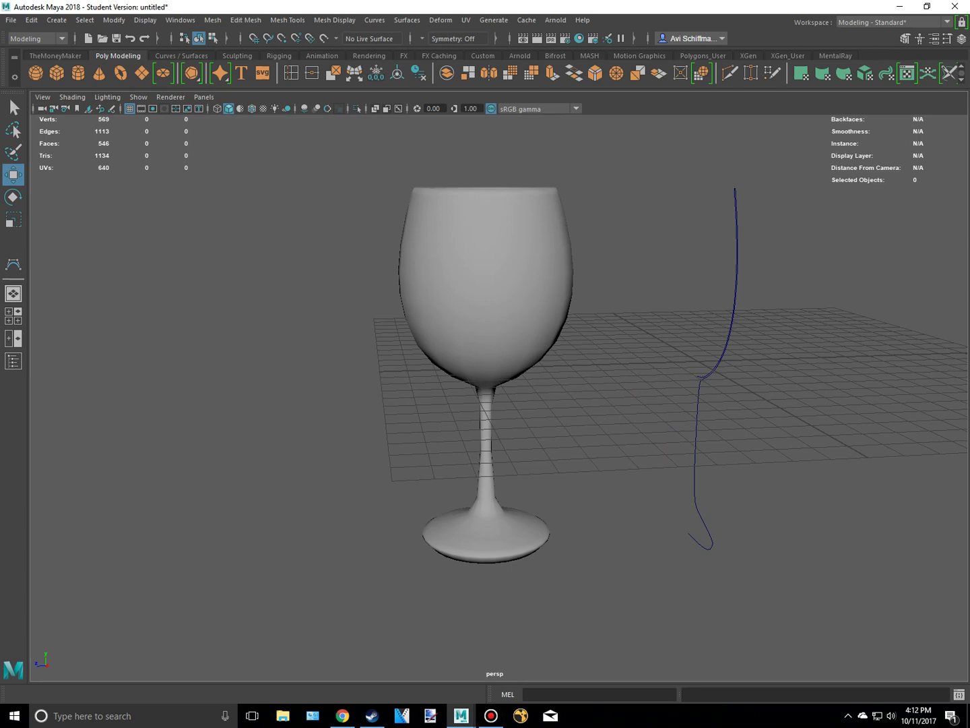
pyautogui.moveTo(542, 6)
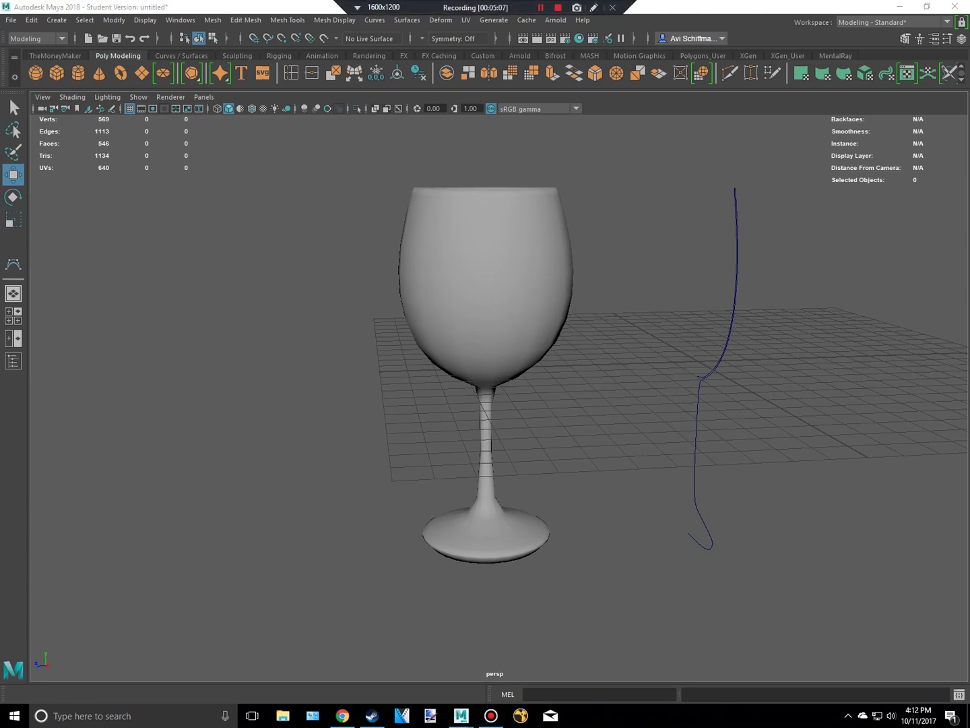